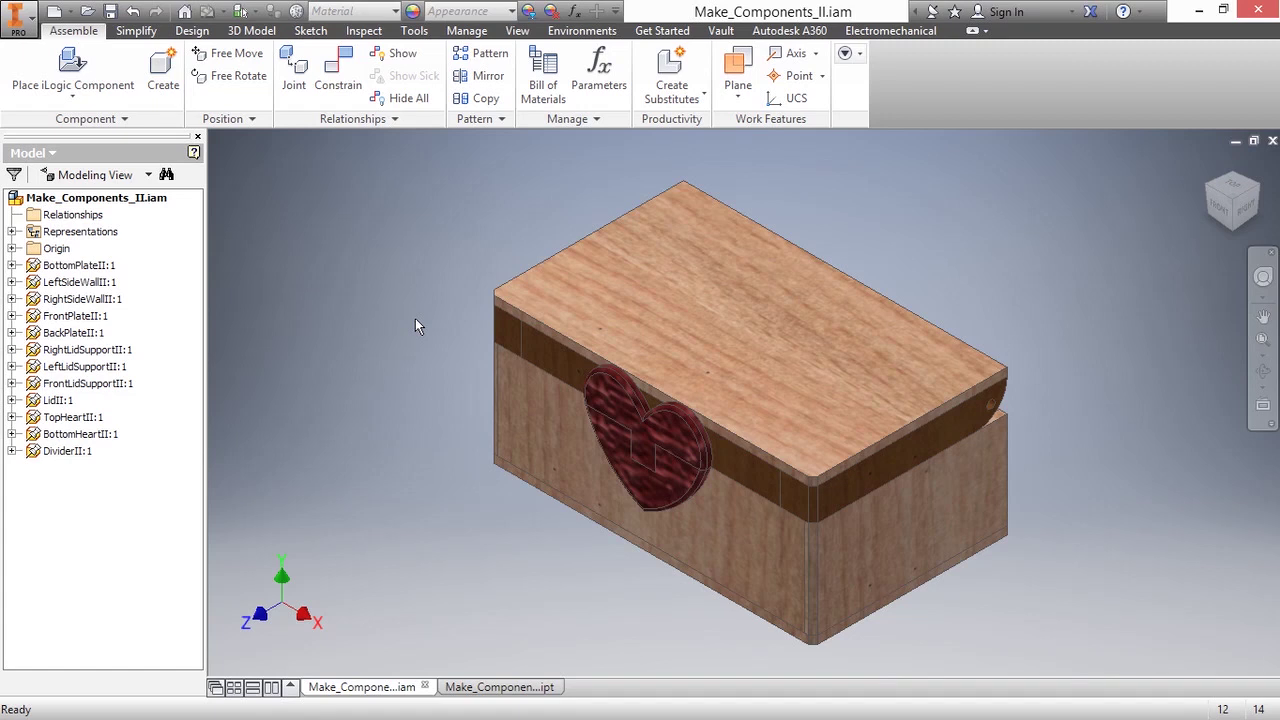
# - Examine the BottomPlateII component's contents in the model browser and the lid component's grounded setting
pyautogui.click(11, 265)
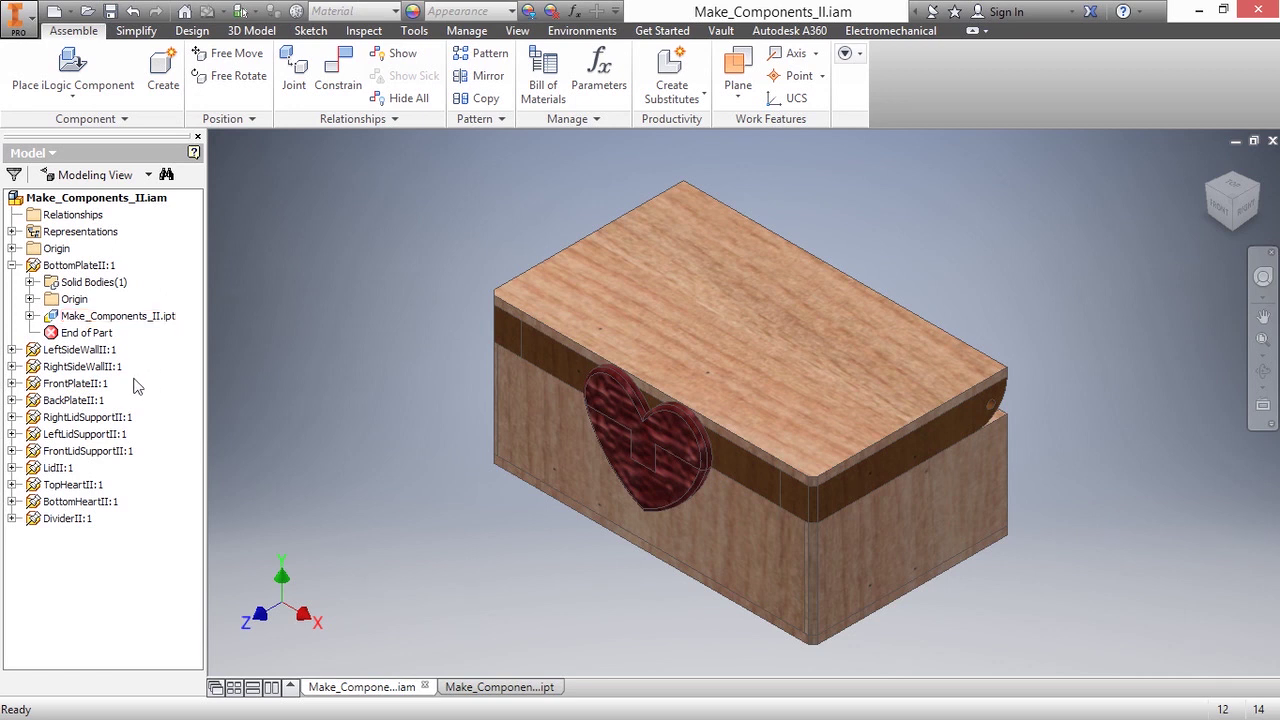
pyautogui.click(68, 469)
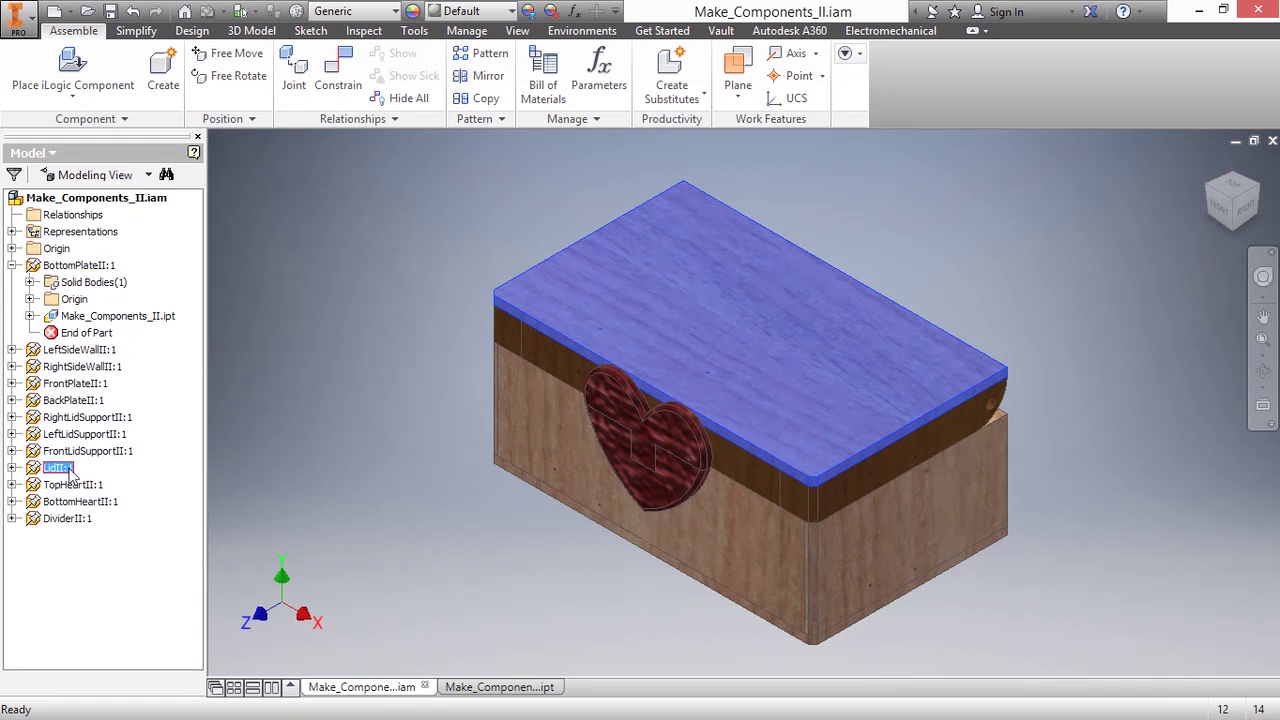
pyautogui.rightClick(65, 475)
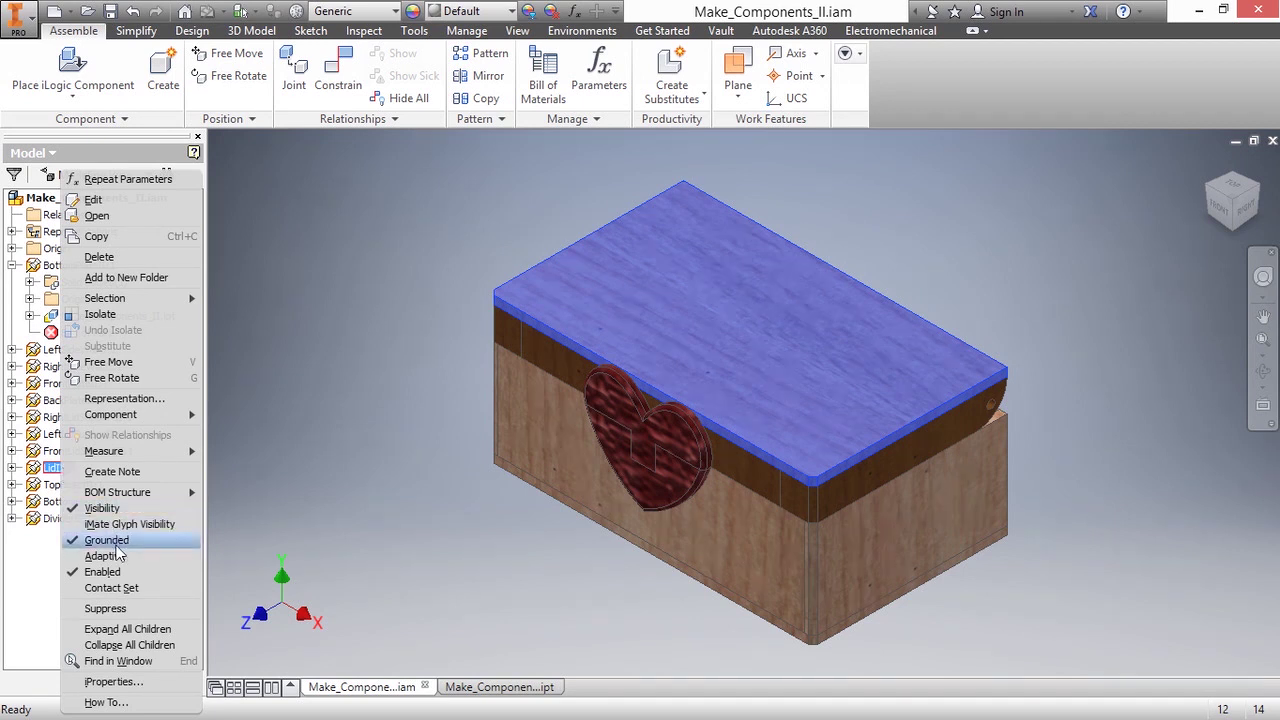
pyautogui.click(56, 558)
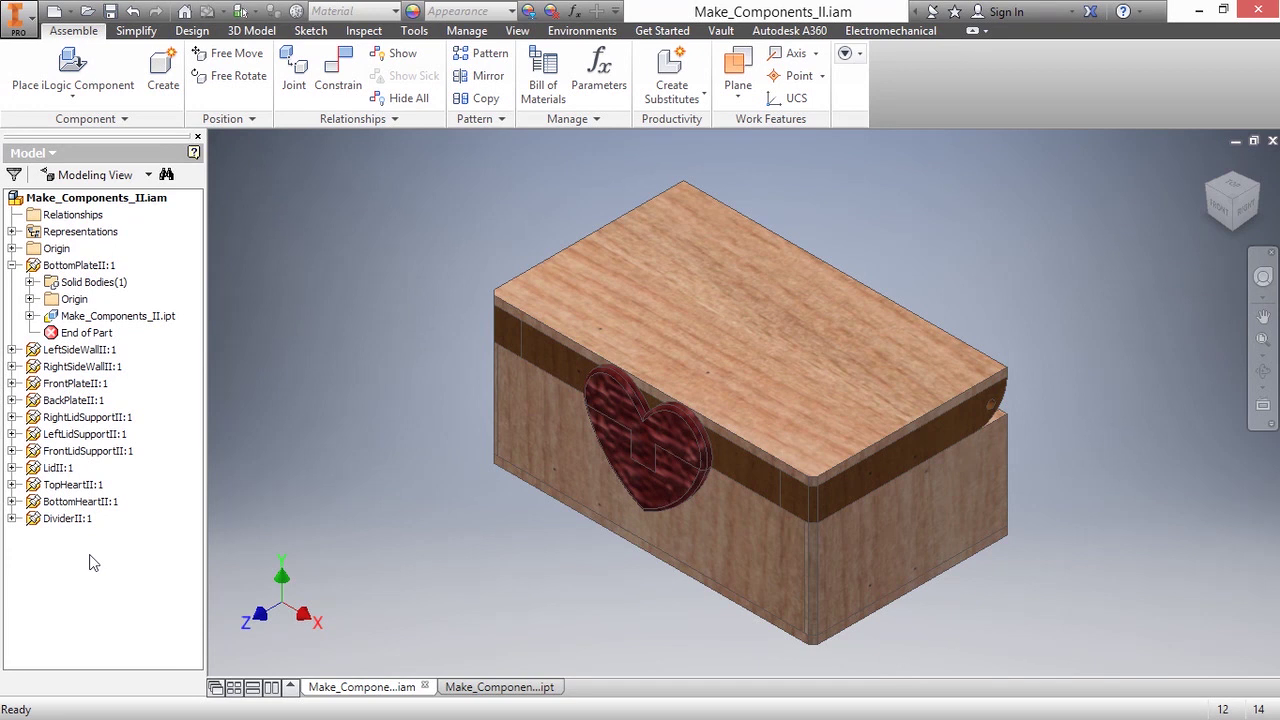
# - Demote the lid, top heart, and the right, left and front lid supports together into a new subassembly
pyautogui.click(60, 467)
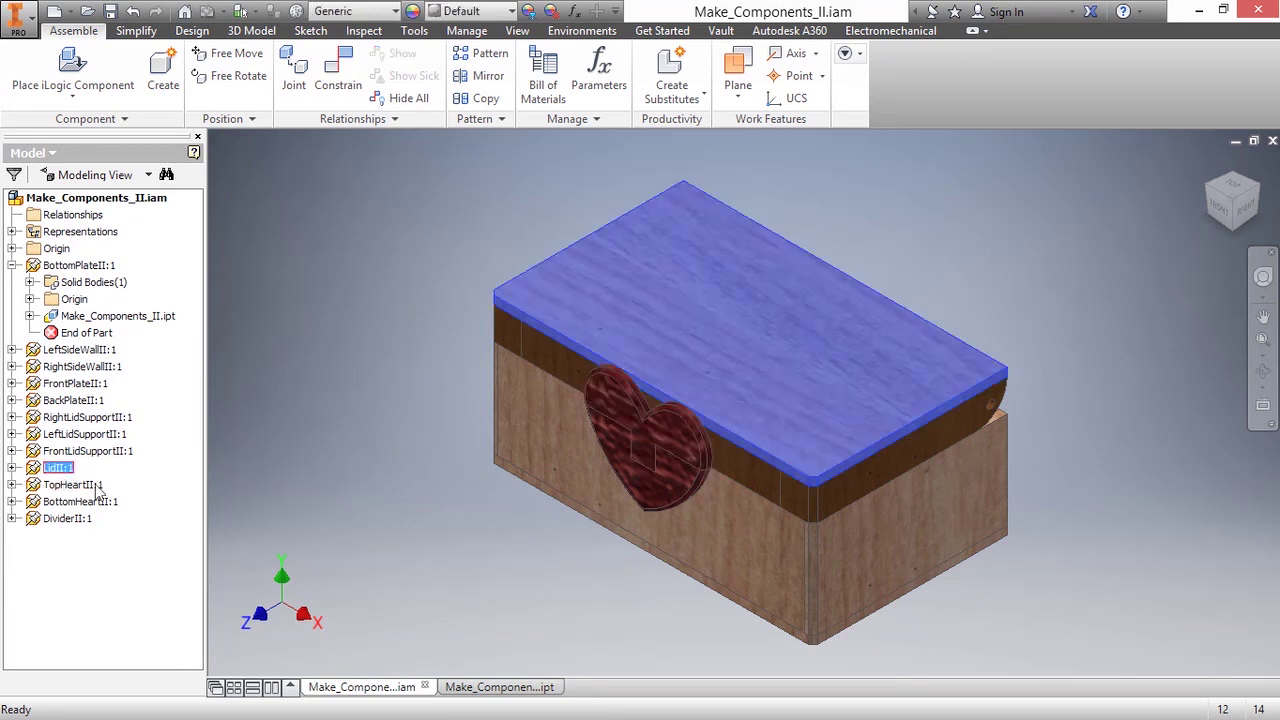
pyautogui.keyDown('ctrl'); pyautogui.click(98, 485); pyautogui.keyUp('ctrl')
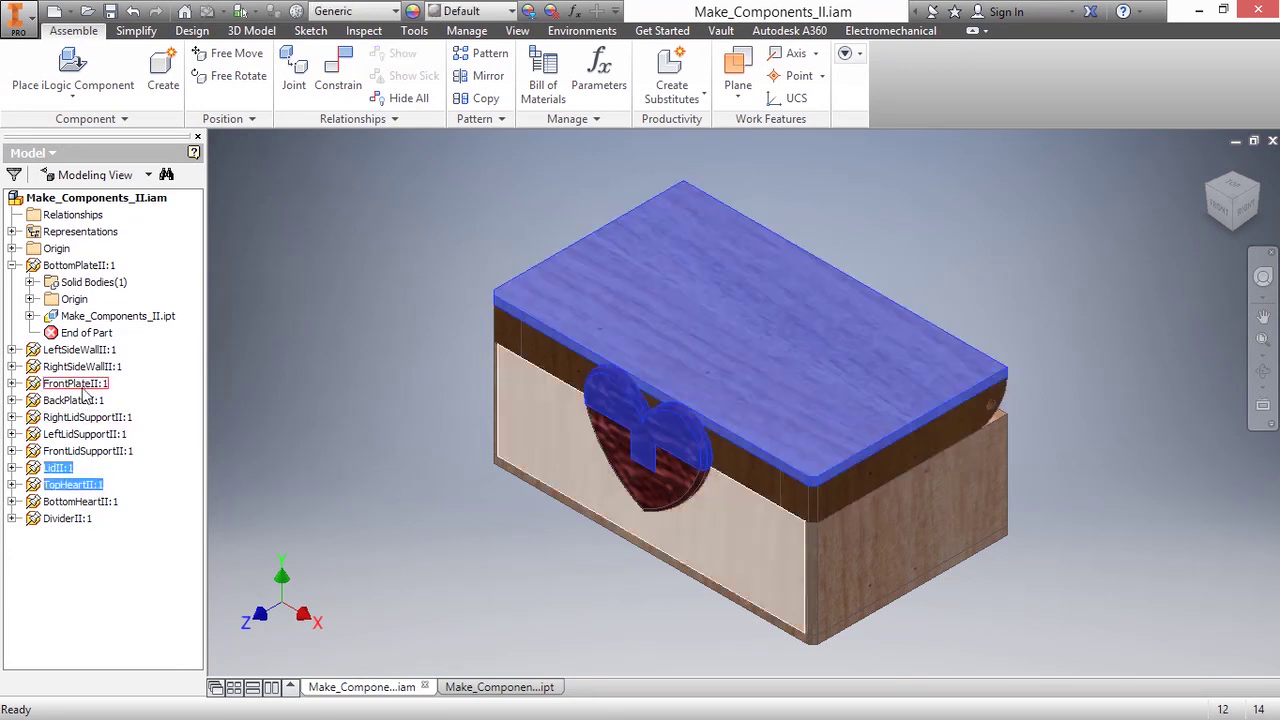
pyautogui.keyDown('ctrl'); pyautogui.click(85, 417); pyautogui.keyUp('ctrl')
pyautogui.keyDown('ctrl'); pyautogui.click(85, 434); pyautogui.keyUp('ctrl')
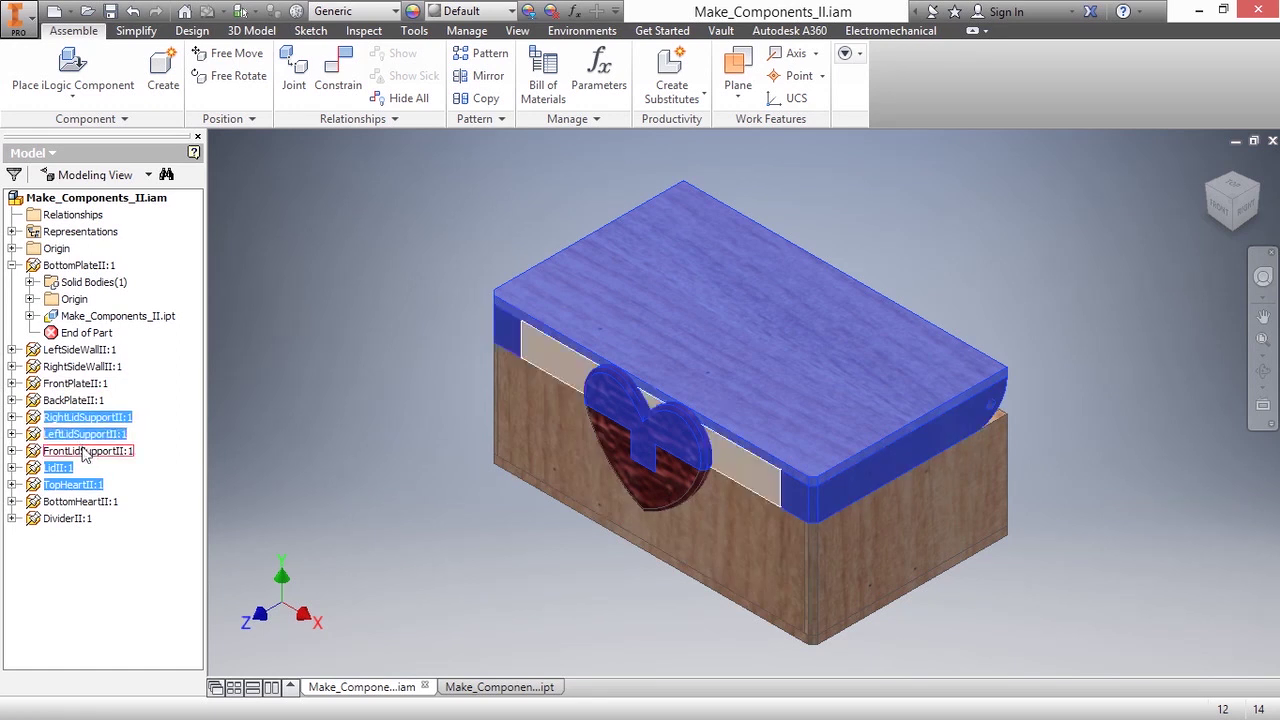
pyautogui.keyDown('ctrl'); pyautogui.click(84, 451); pyautogui.keyUp('ctrl')
pyautogui.press('ctrl')
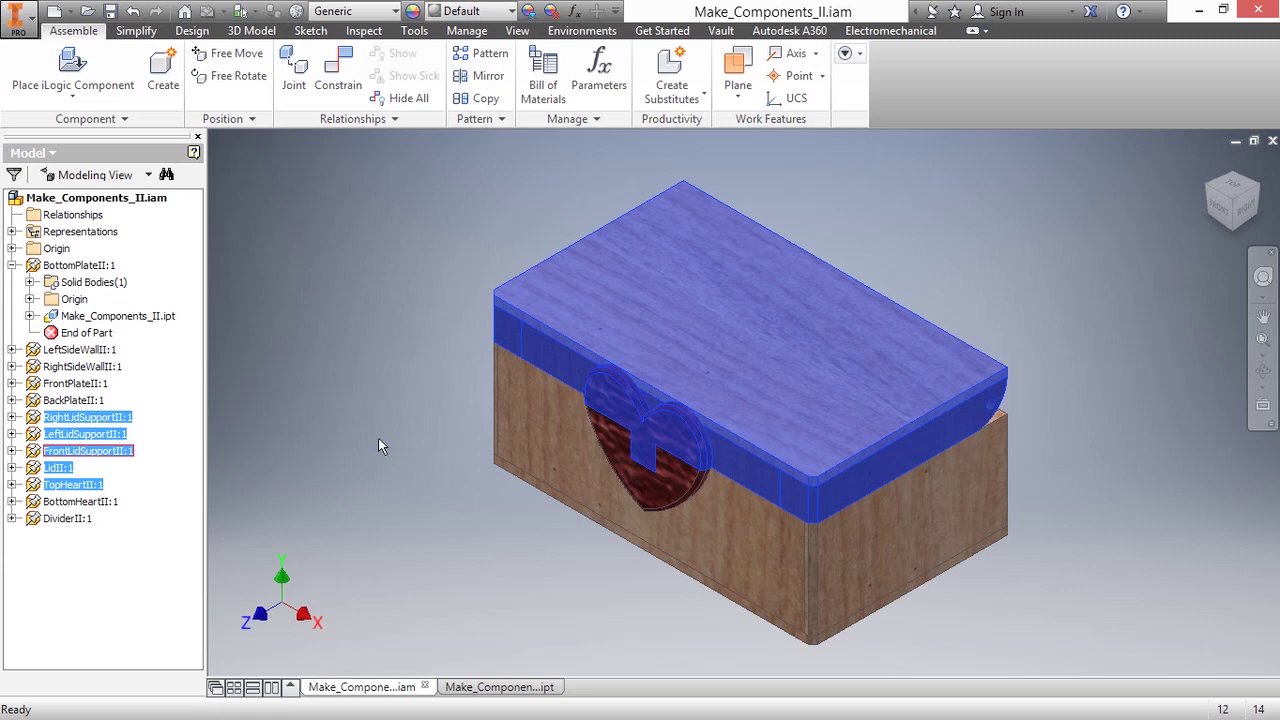
pyautogui.rightClick(118, 428)
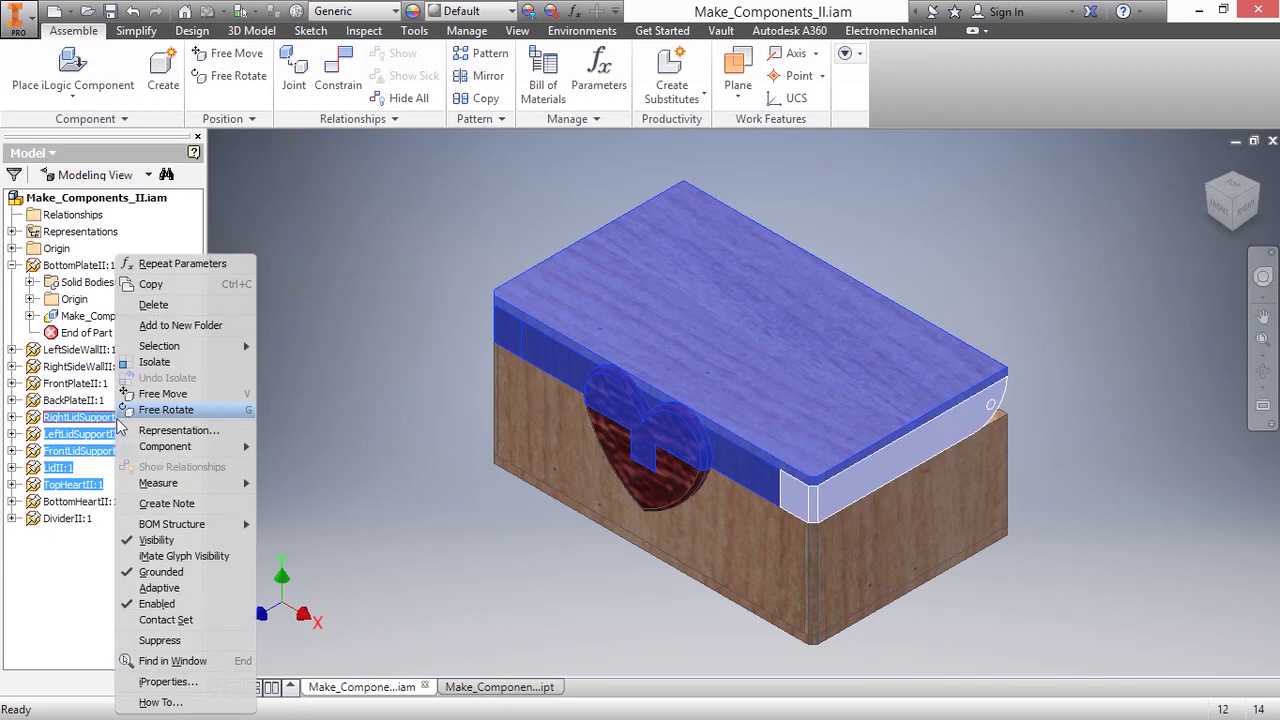
pyautogui.moveTo(212, 446)
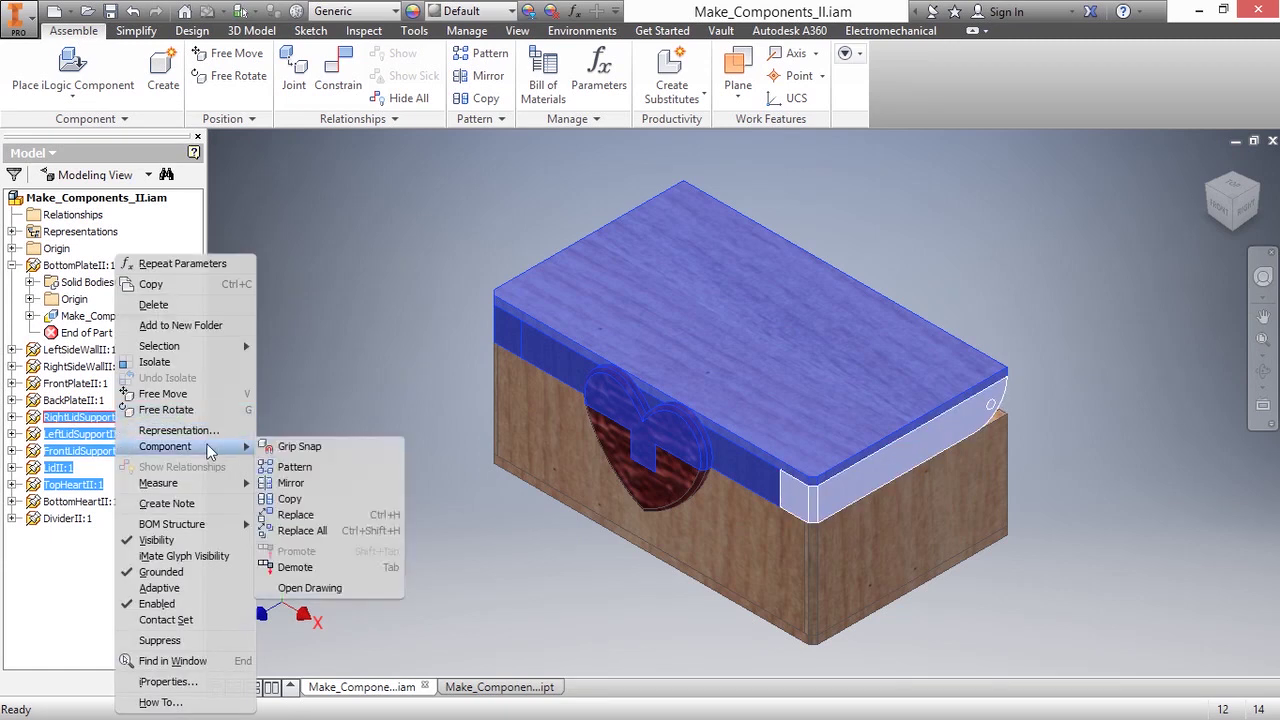
pyautogui.click(298, 566)
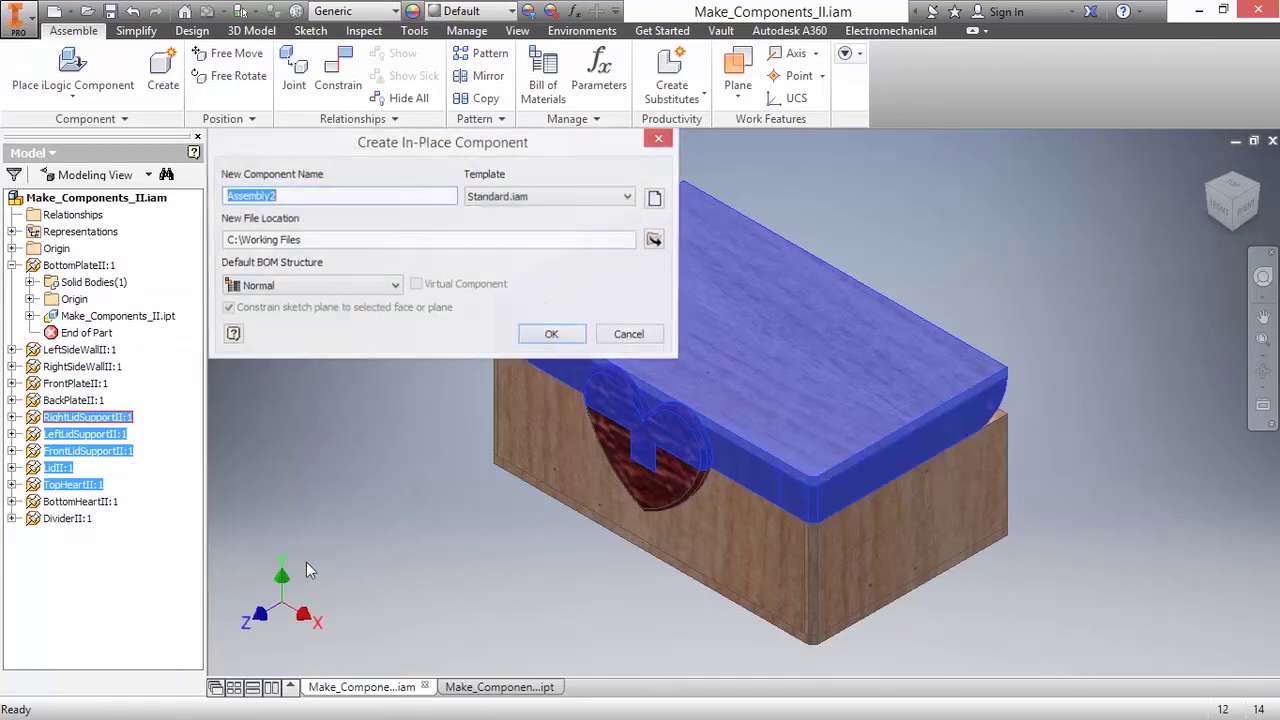
# - Name the new subassembly LidAssembly, store it in C:\Working Files\Chapter 6, and proceed with the assembly restructure
pyautogui.moveTo(289, 196); pyautogui.dragTo(210, 204)
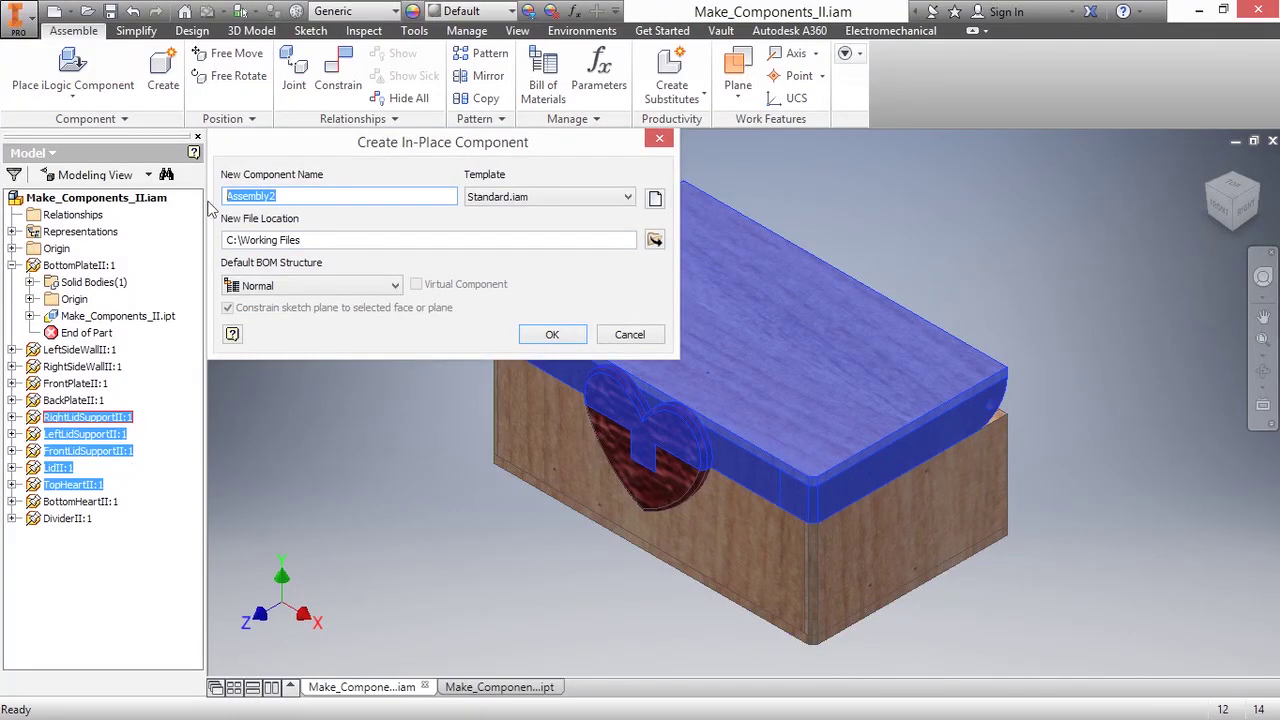
pyautogui.write('LidAssembly')
pyautogui.click(390, 240)
pyautogui.write('\\')
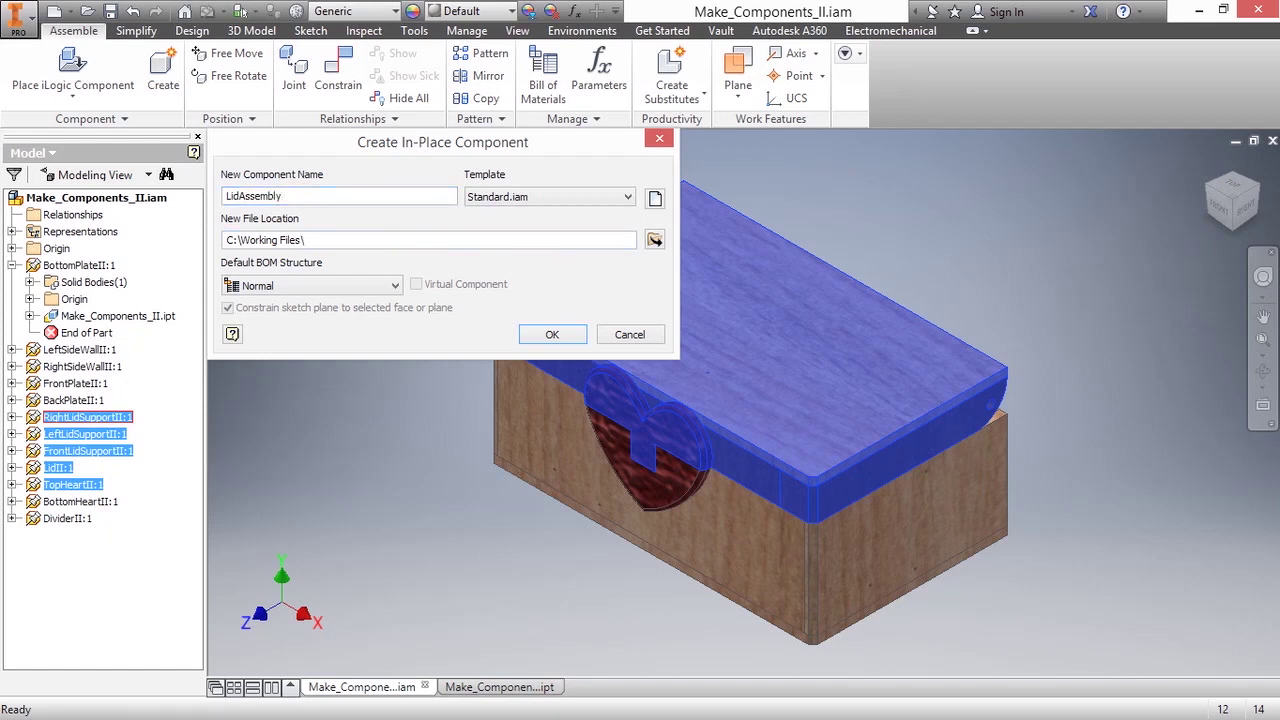
pyautogui.write('Chapter 6')
pyautogui.click(562, 334)
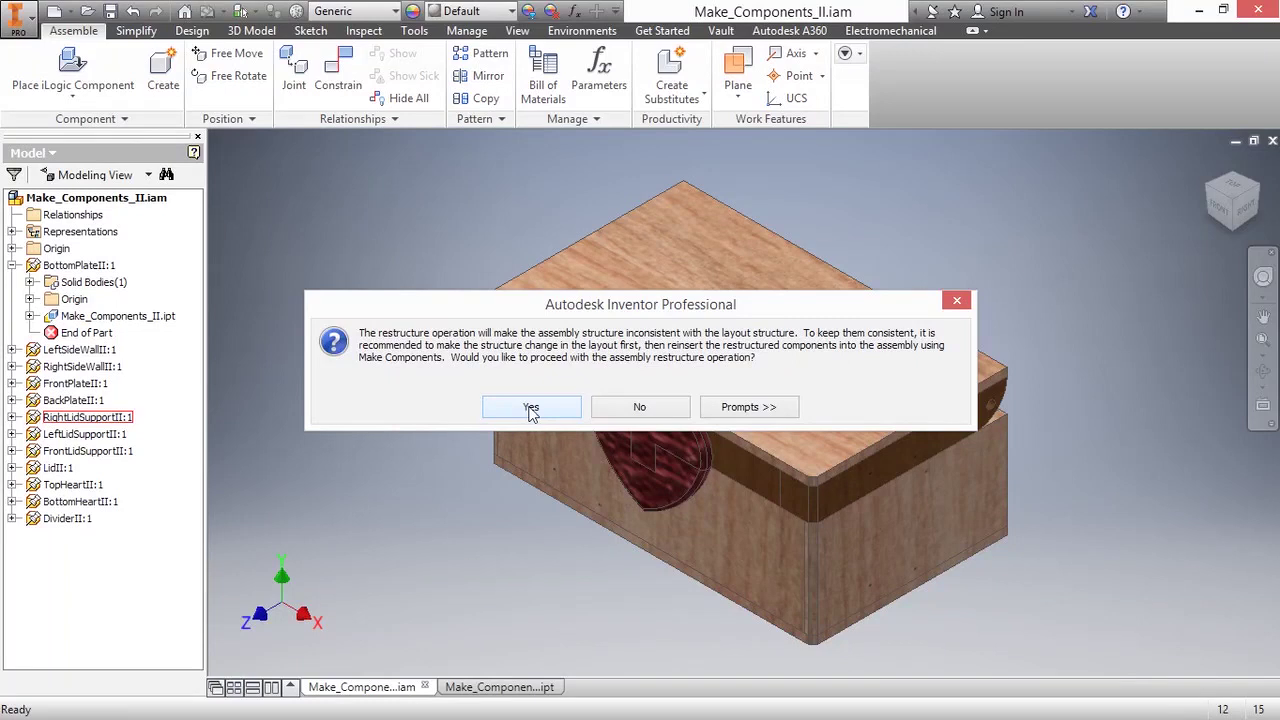
pyautogui.click(530, 410)
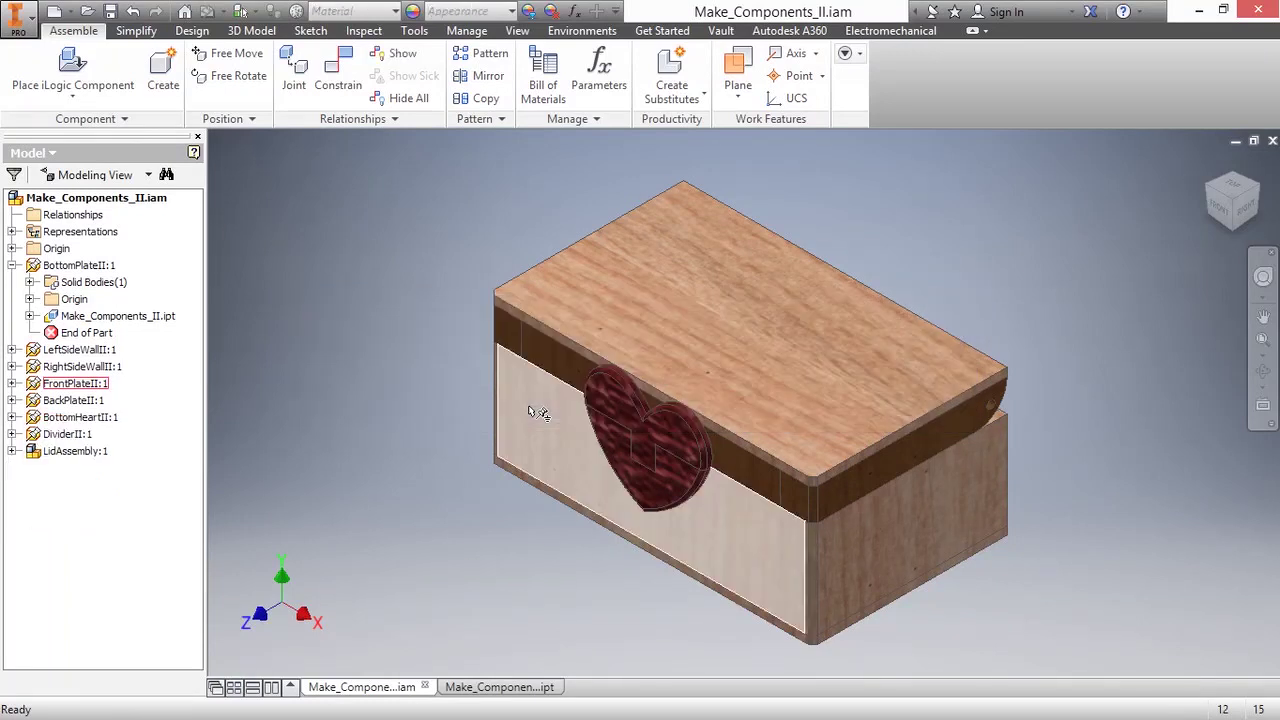
# - Inspect the components inside LidAssembly and the structure of its right lid support
pyautogui.click(12, 451)
pyautogui.click(30, 518)
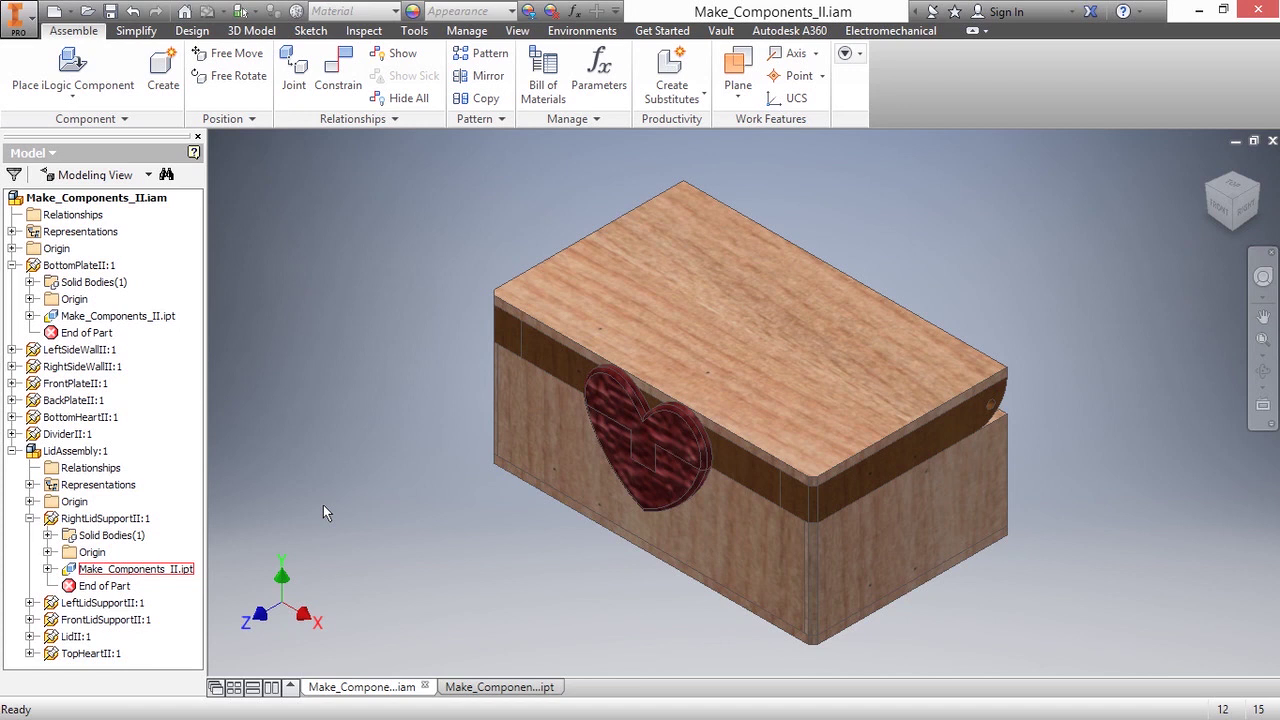
pyautogui.click(12, 451)
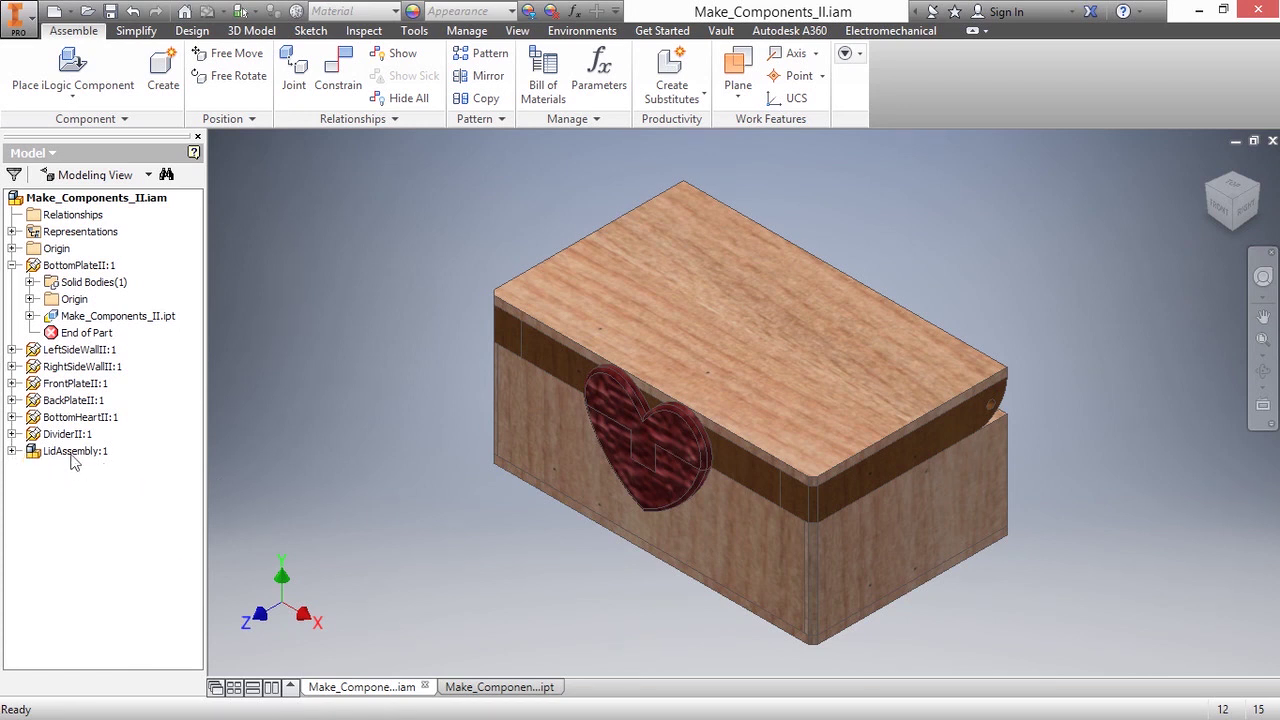
# - Move LidAssembly off the box and place it beside the front of the box, leaving the interior uncovered
pyautogui.moveTo(700, 323); pyautogui.dragTo(300, 166)
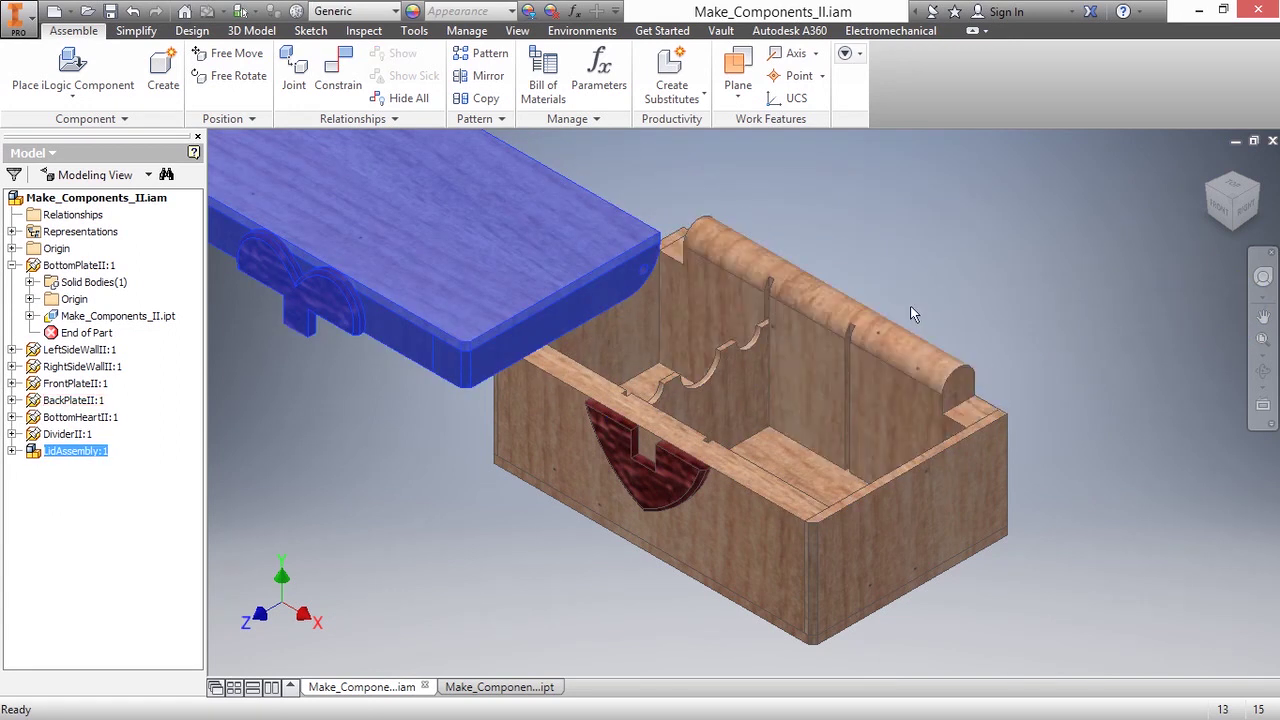
pyautogui.scroll(-3, 500, 309)
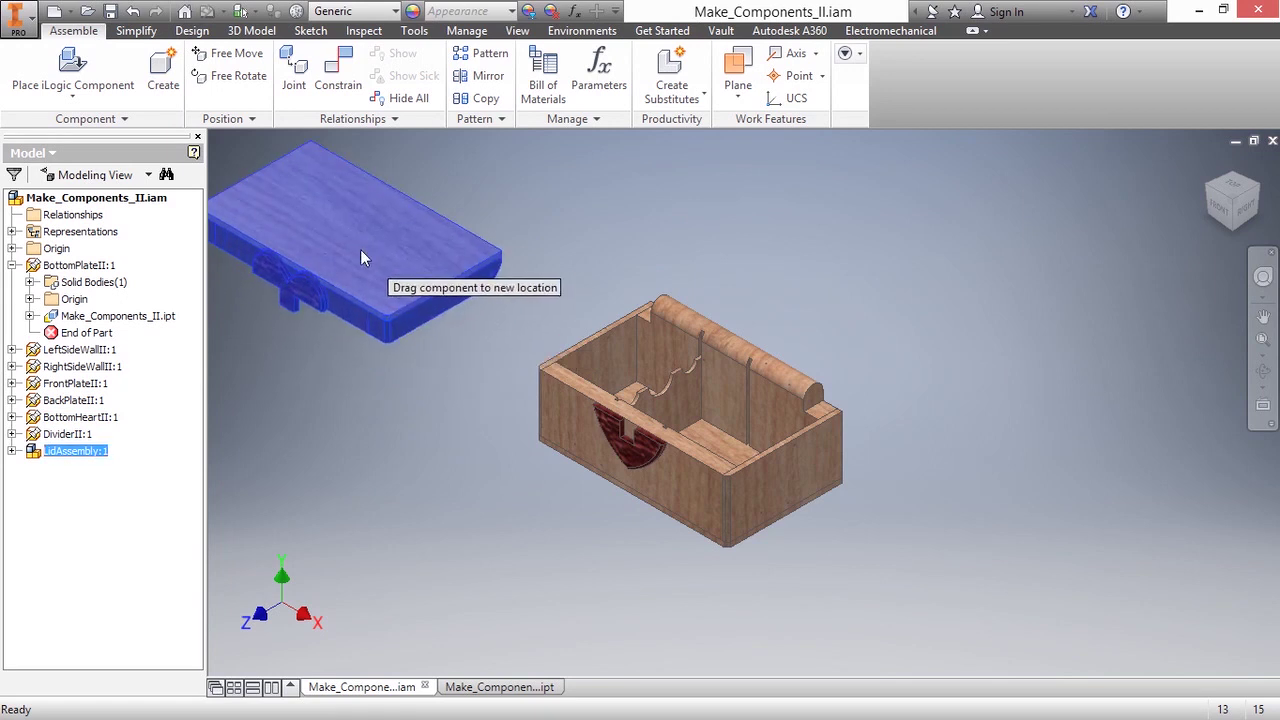
pyautogui.click(510, 330)
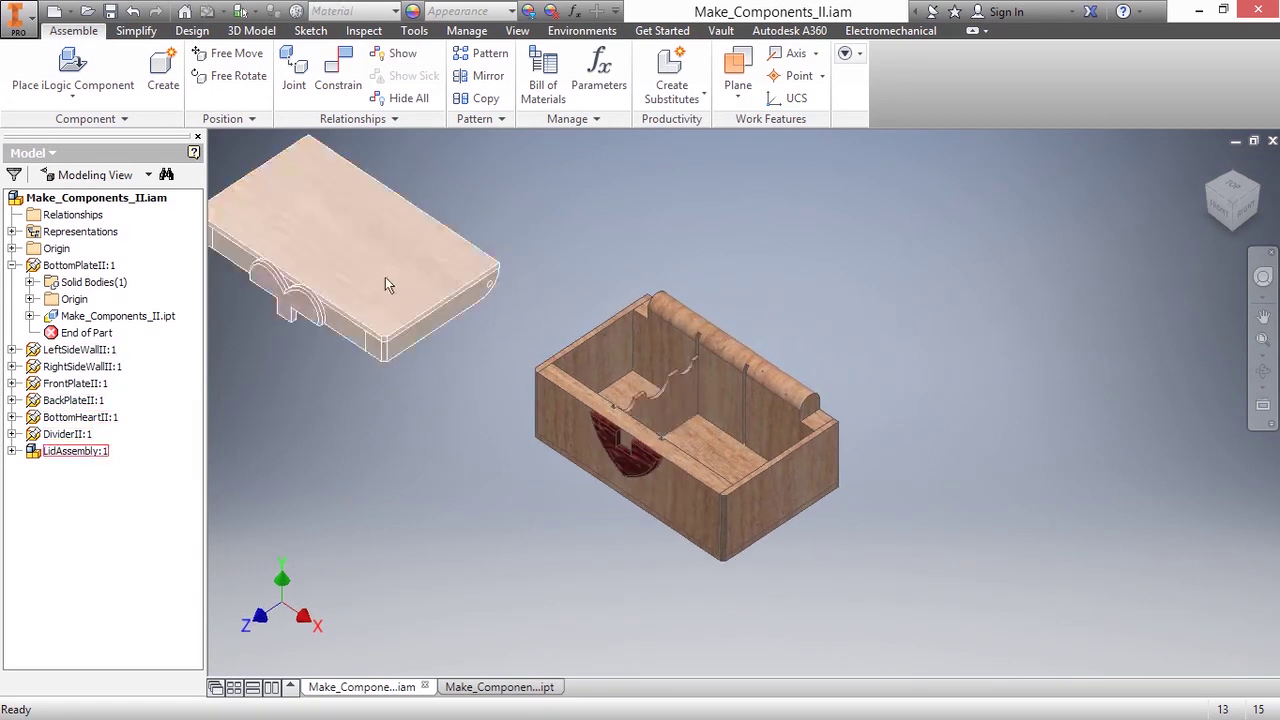
pyautogui.moveTo(386, 284); pyautogui.dragTo(417, 517)
pyautogui.click(498, 326)
# - Check the assembly's model and user parameters
pyautogui.scroll(3, 701, 372)
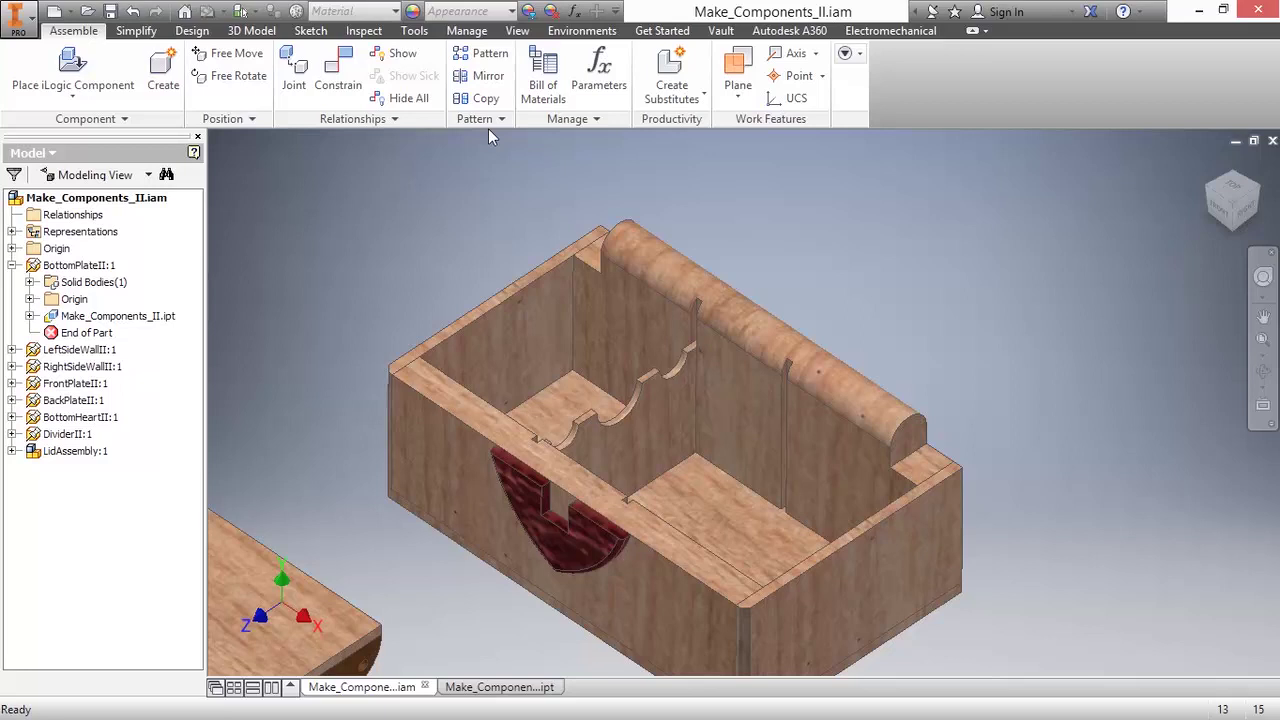
pyautogui.click(575, 12)
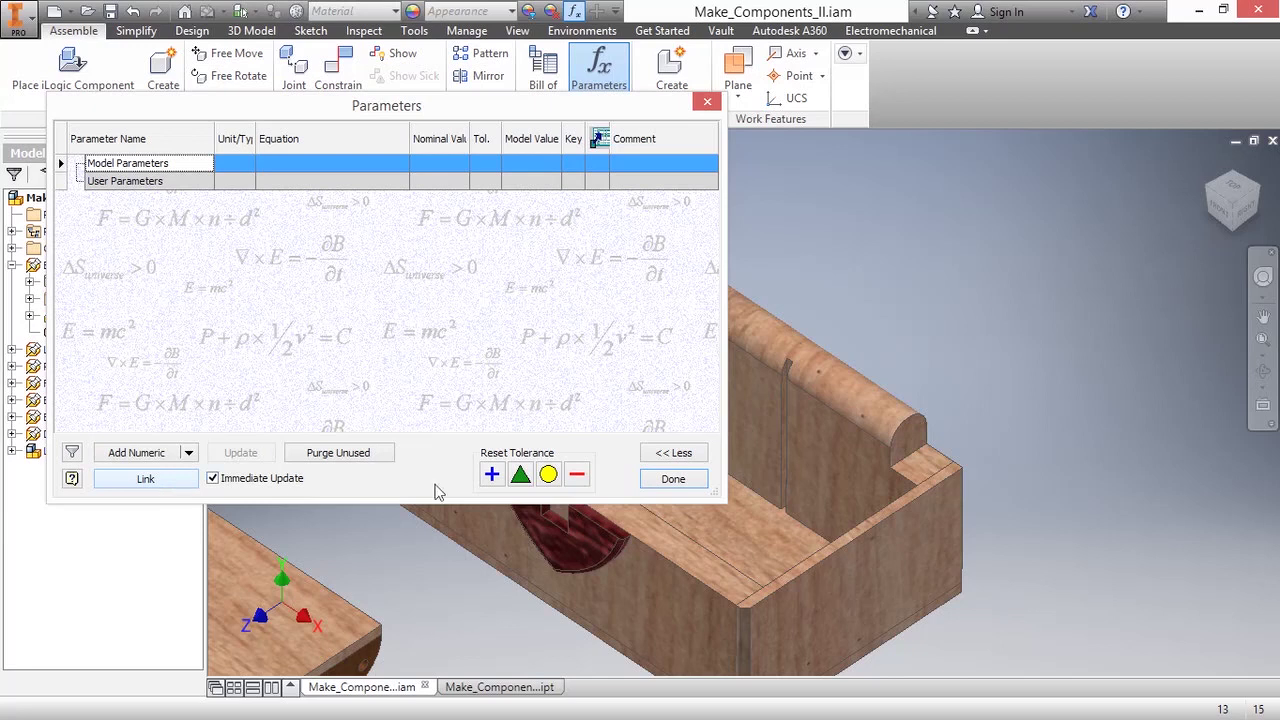
pyautogui.click(672, 479)
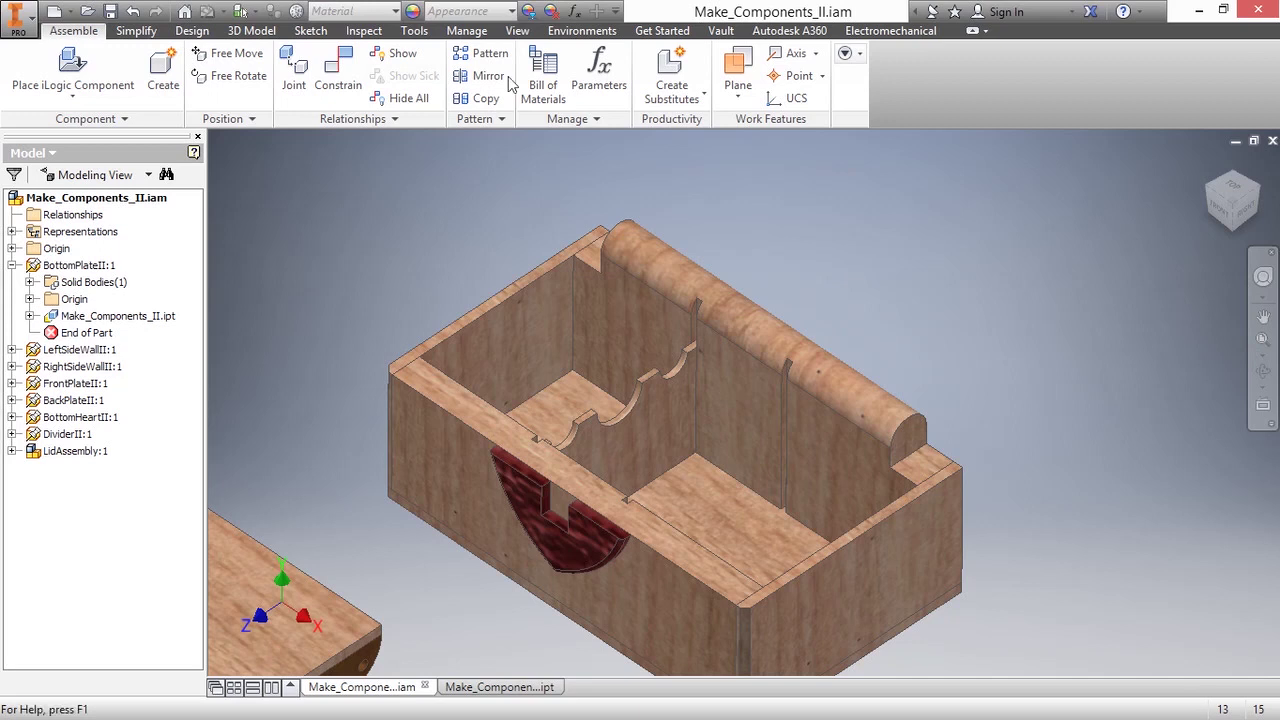
# - Create a rectangular component pattern of the divider along the assembly's X axis with 2 instances spaced 50 mm apart
pyautogui.click(487, 55)
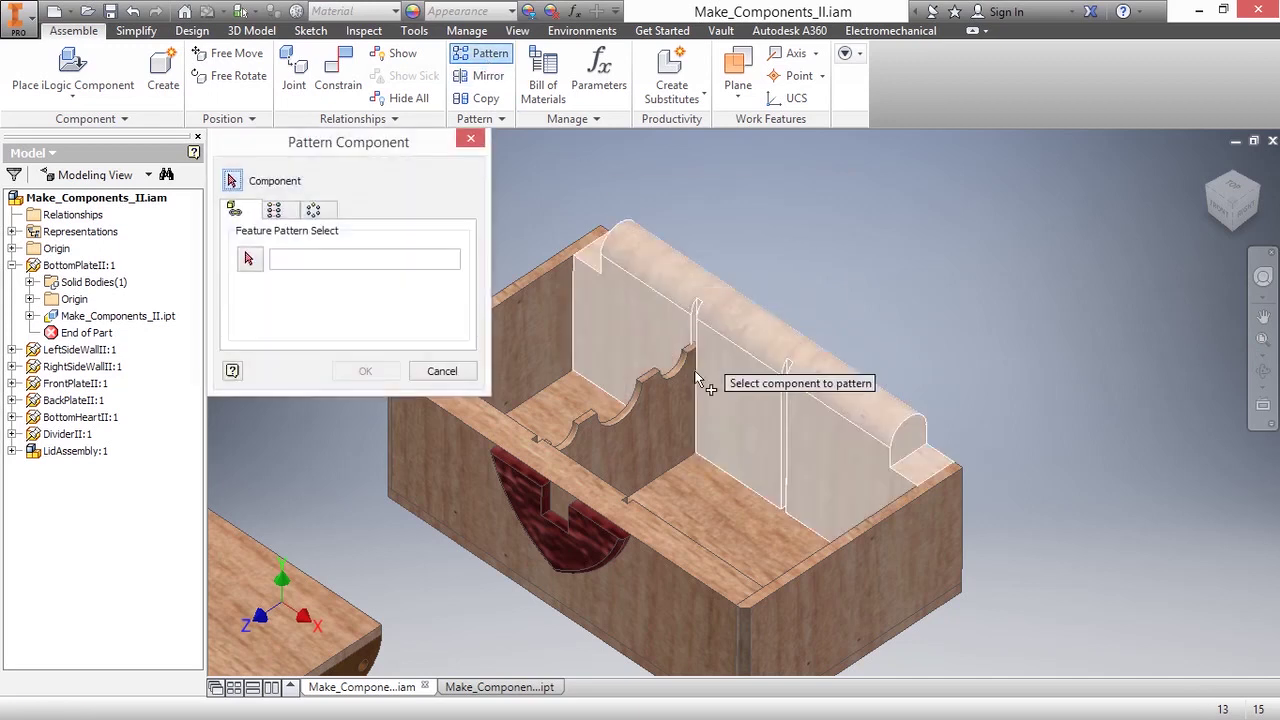
pyautogui.click(560, 432)
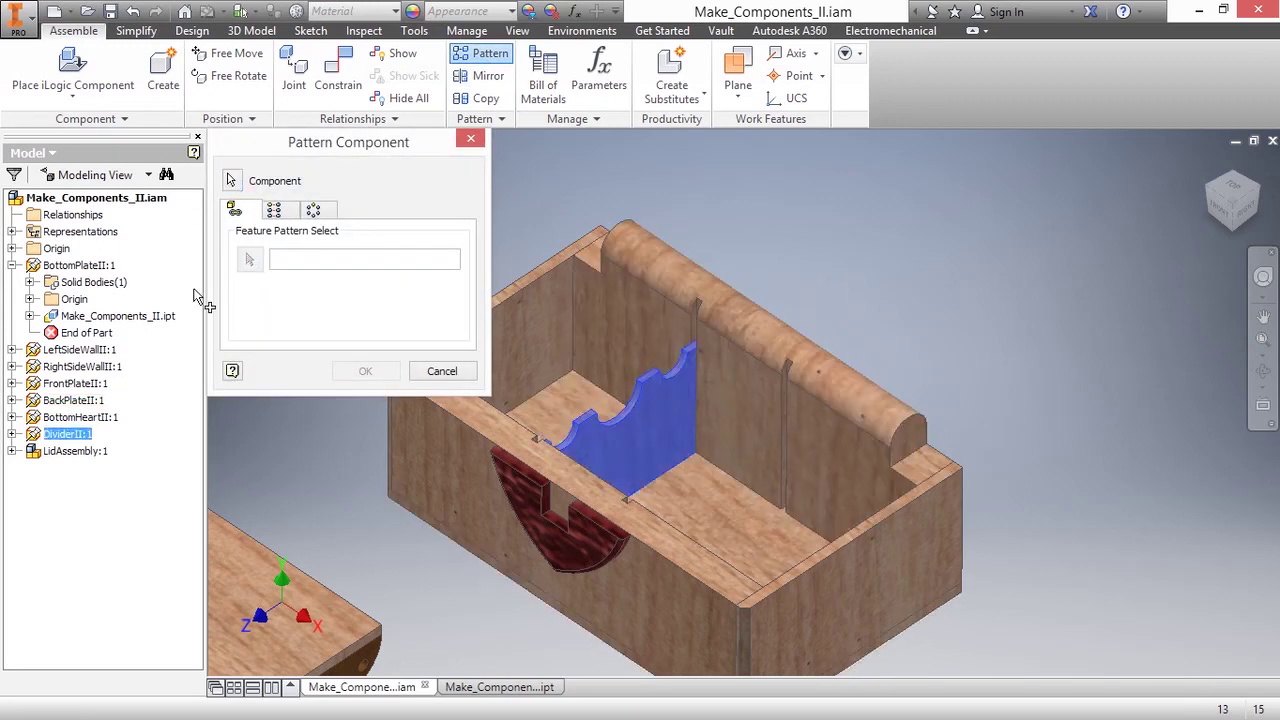
pyautogui.click(12, 248)
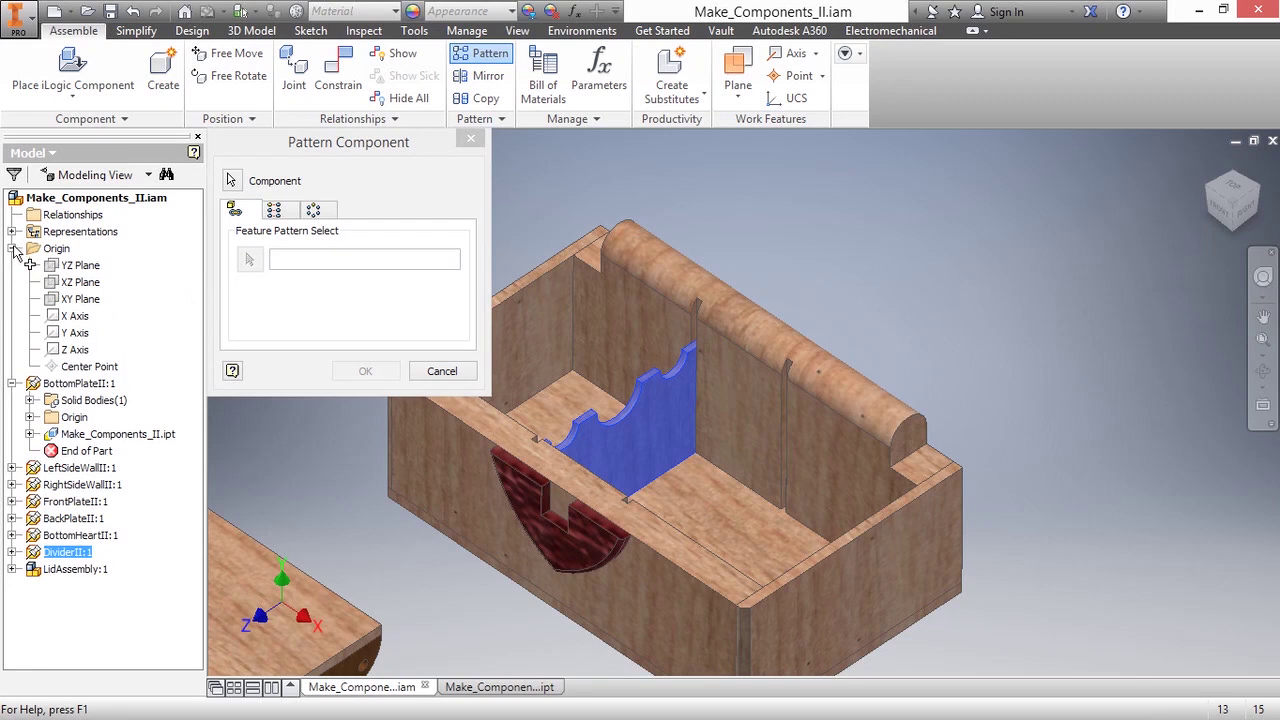
pyautogui.click(274, 209)
pyautogui.click(75, 316)
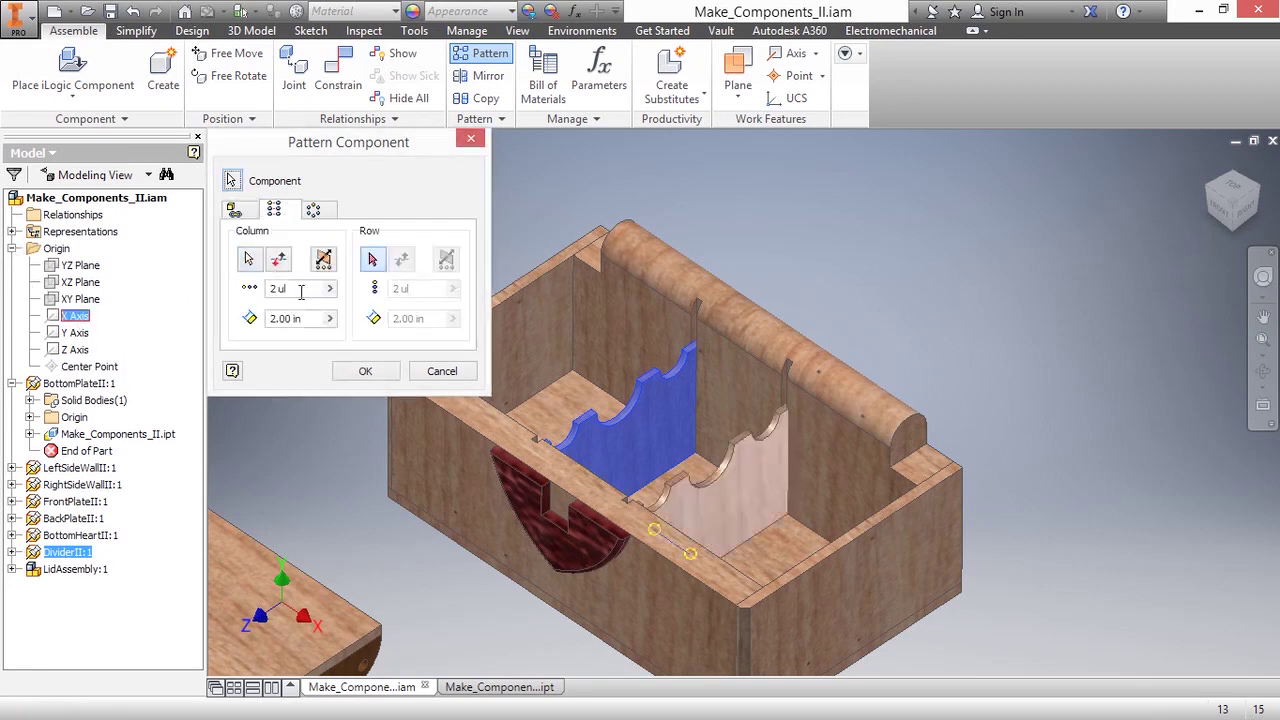
pyautogui.doubleClick(285, 318)
pyautogui.write('50 mm')
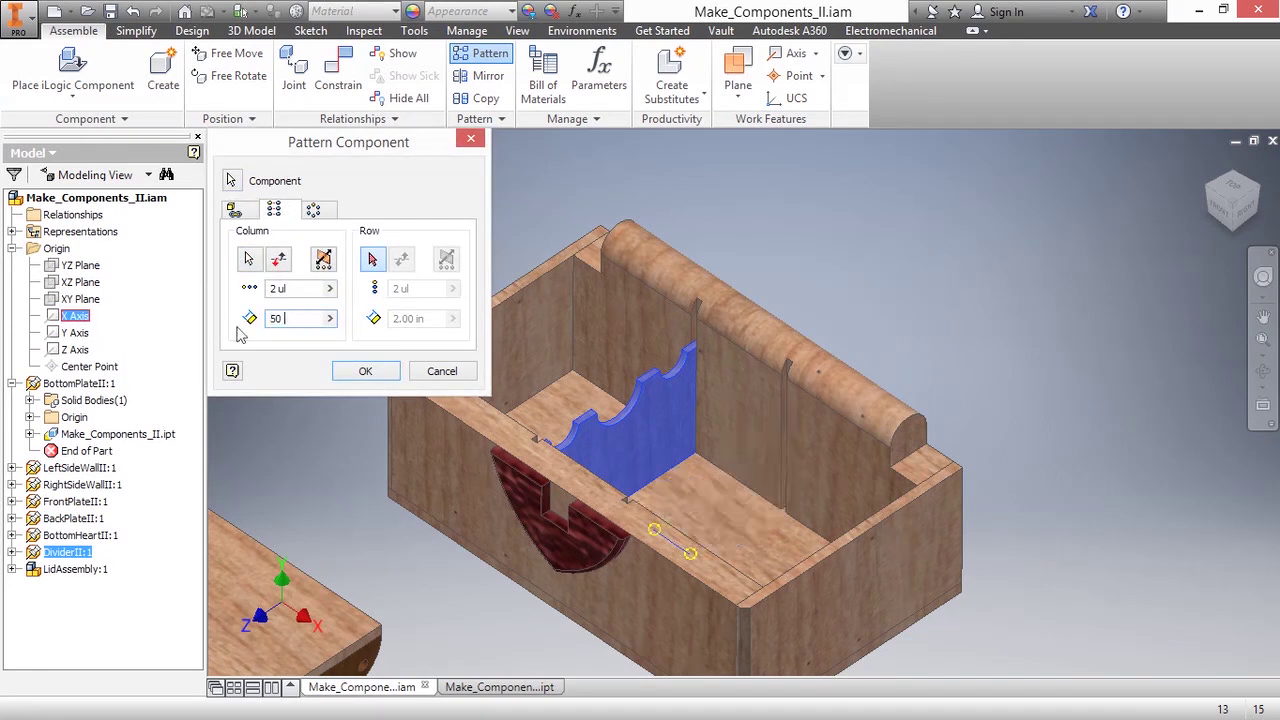
pyautogui.click(357, 376)
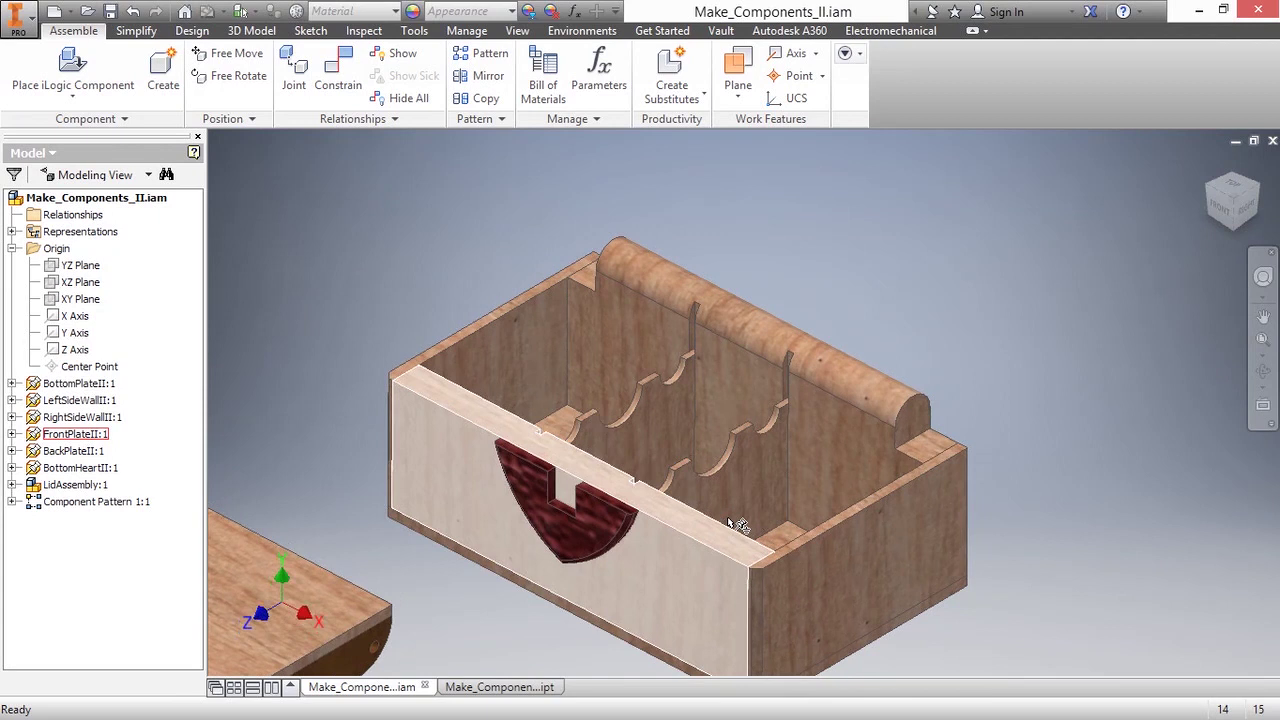
# - Switch from the assembly to its multi-body source part Make_Components_II.ipt
pyautogui.scroll(-3, 650, 420)
pyautogui.moveTo(470, 478); pyautogui.dragTo(670, 418, button='middle')
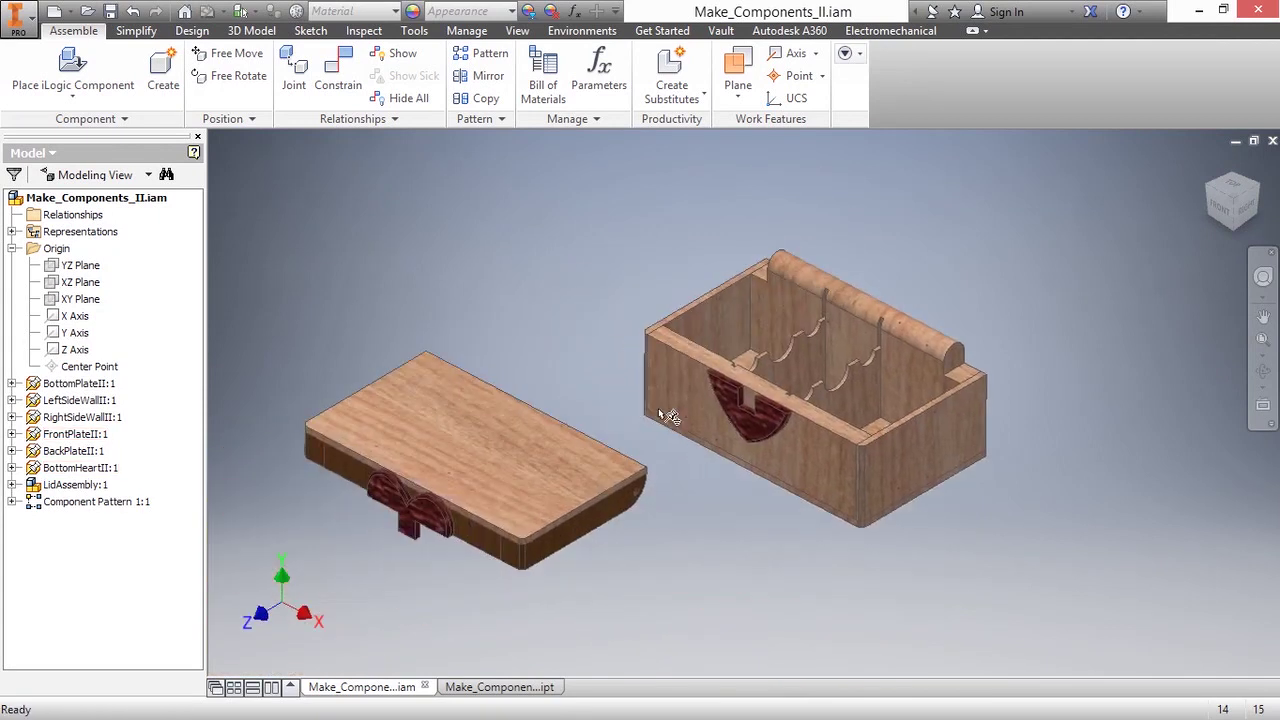
pyautogui.moveTo(660, 417)
pyautogui.click(492, 687)
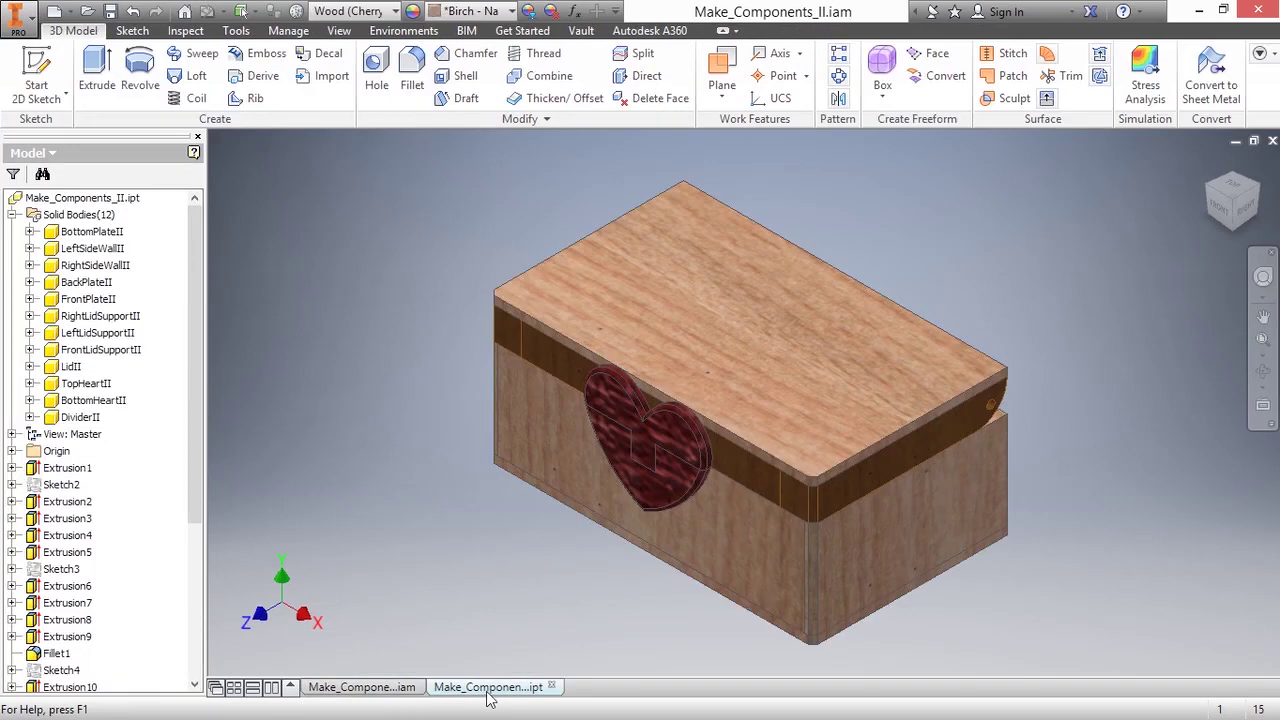
pyautogui.click(104, 199)
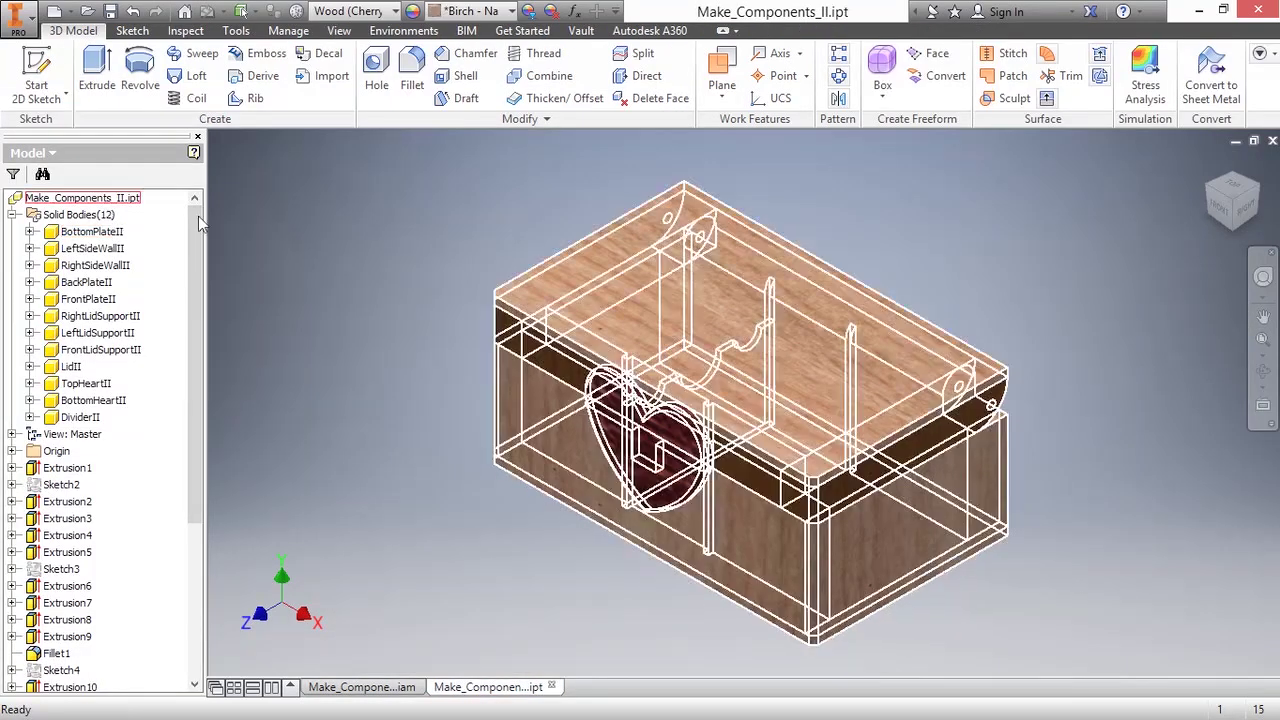
pyautogui.click(490, 228)
pyautogui.scroll(-3, 487, 239)
pyautogui.press('F2')
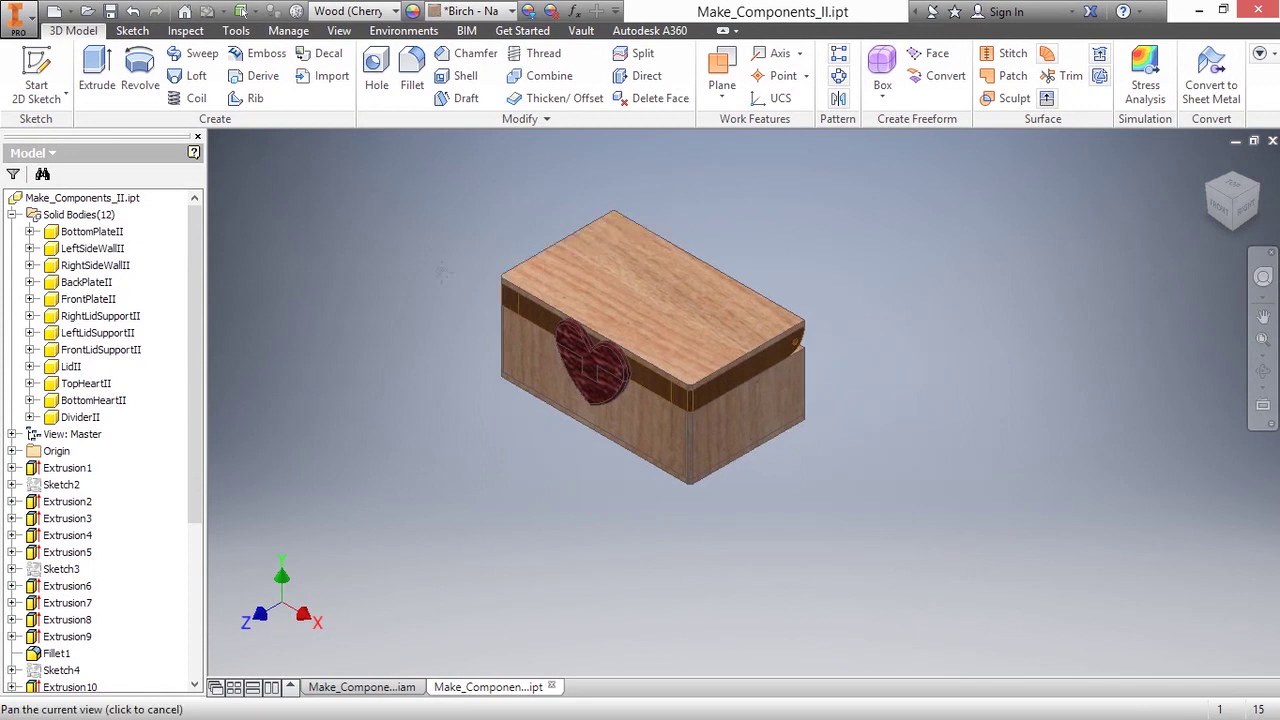
pyautogui.moveTo(402, 285); pyautogui.dragTo(731, 390)
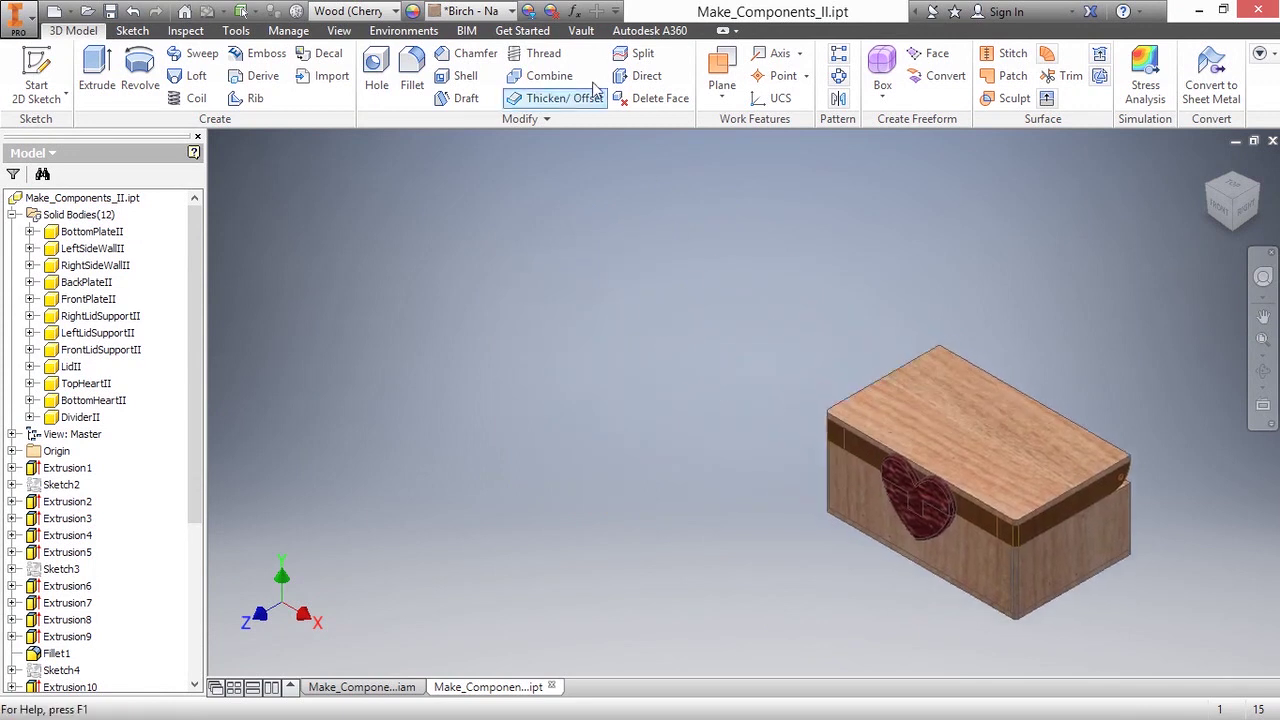
# - Set the part's user parameters SidePanelHt to 75 mm, BoxWidth to 275 mm and BoxDepth to 150 mm
pyautogui.click(575, 12)
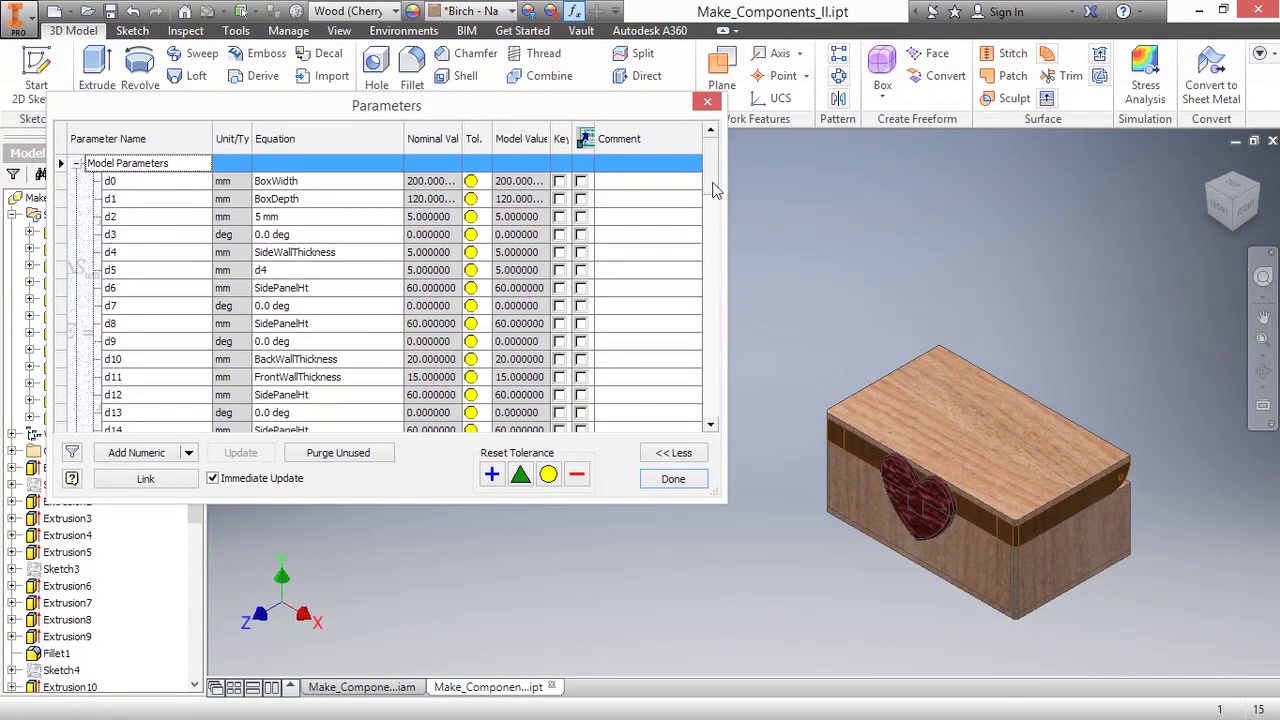
pyautogui.scroll(-5, 721, 322)
pyautogui.scroll(-10, 721, 322)
pyautogui.click(730, 435)
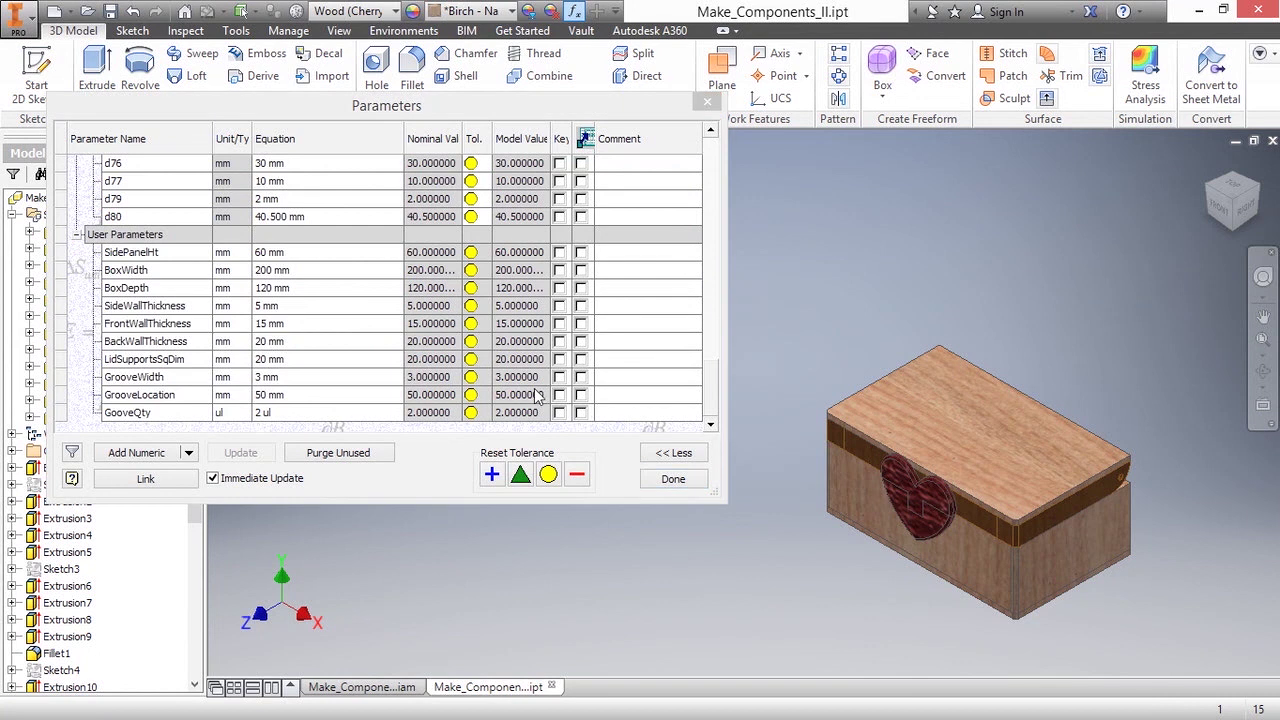
pyautogui.click(306, 252)
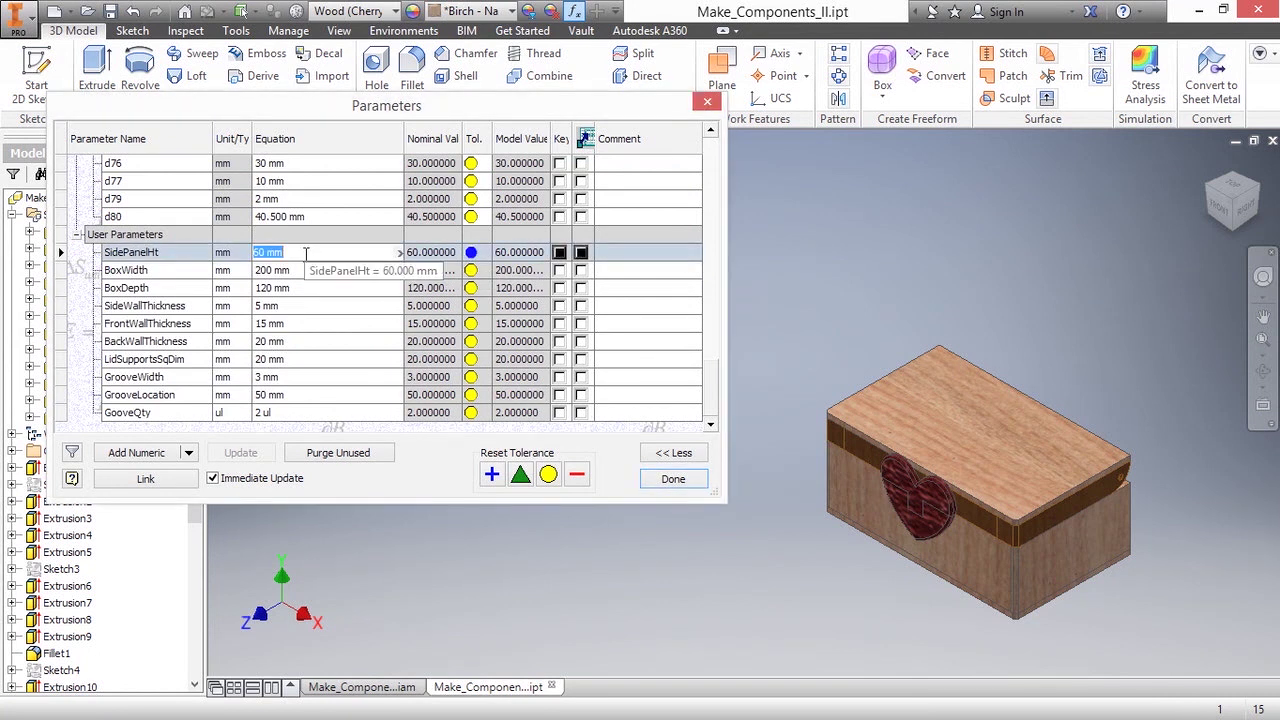
pyautogui.write('75')
pyautogui.press('Return')
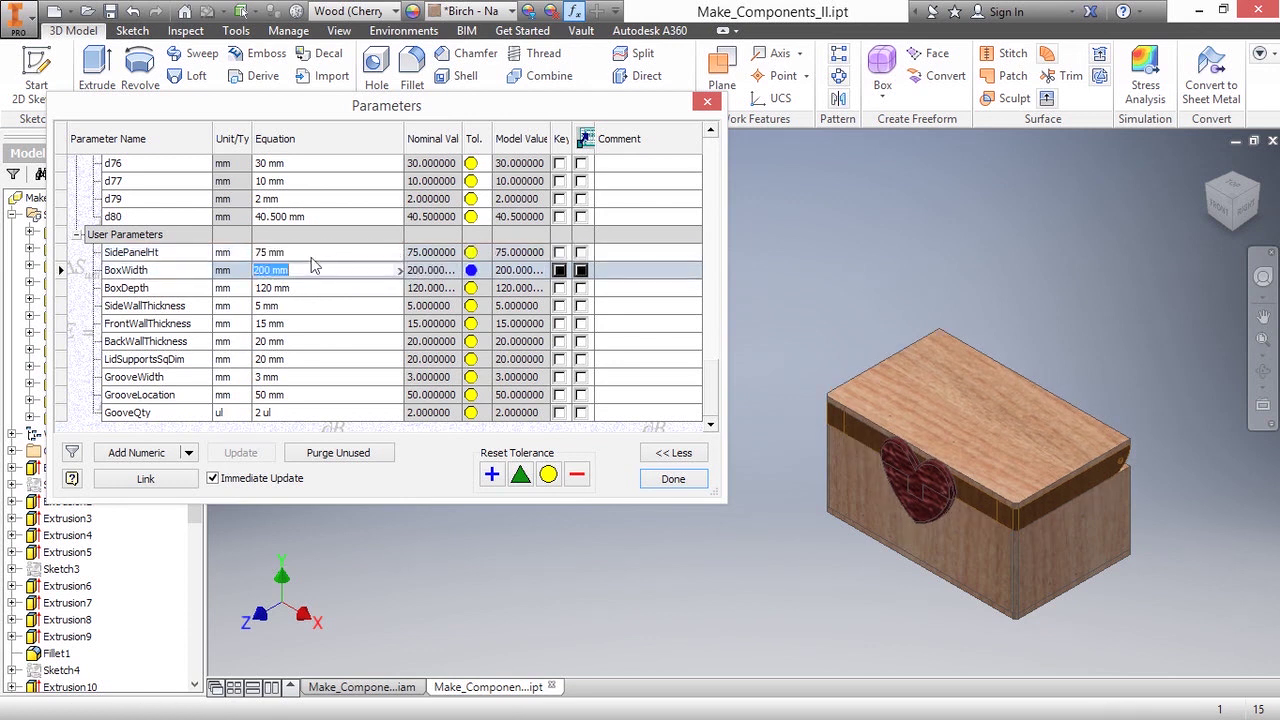
pyautogui.write('275')
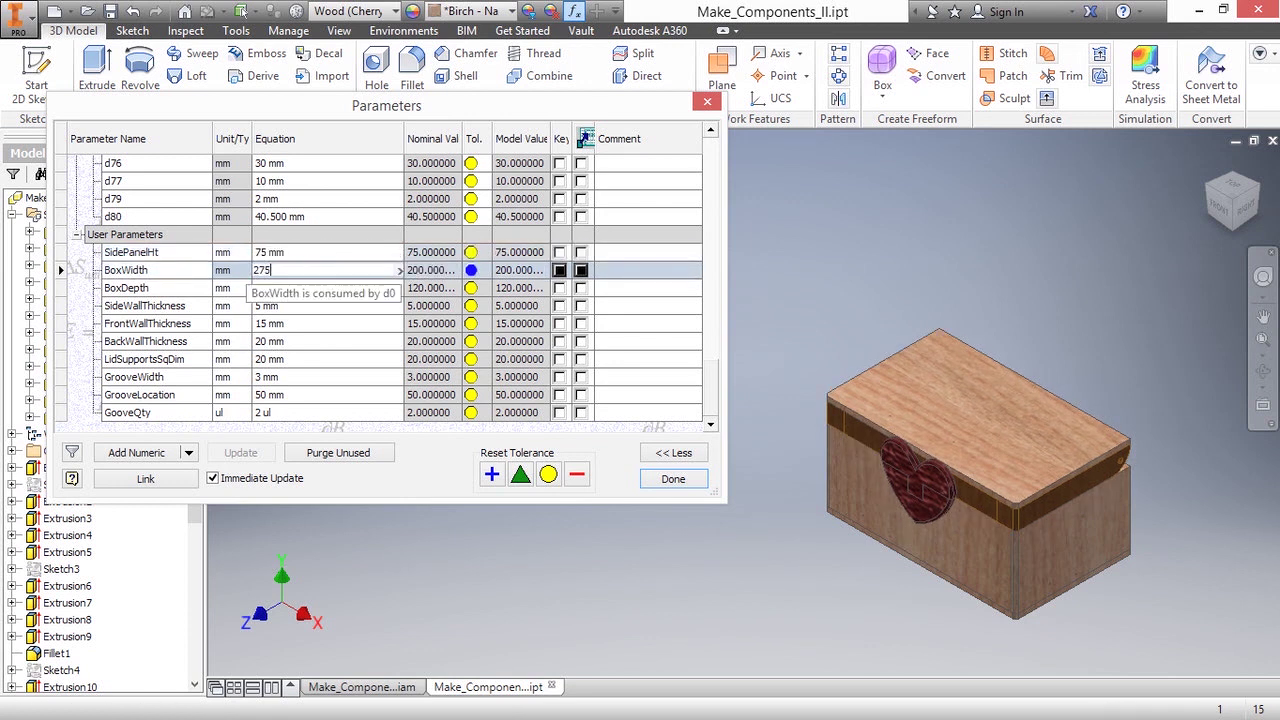
pyautogui.press('Return')
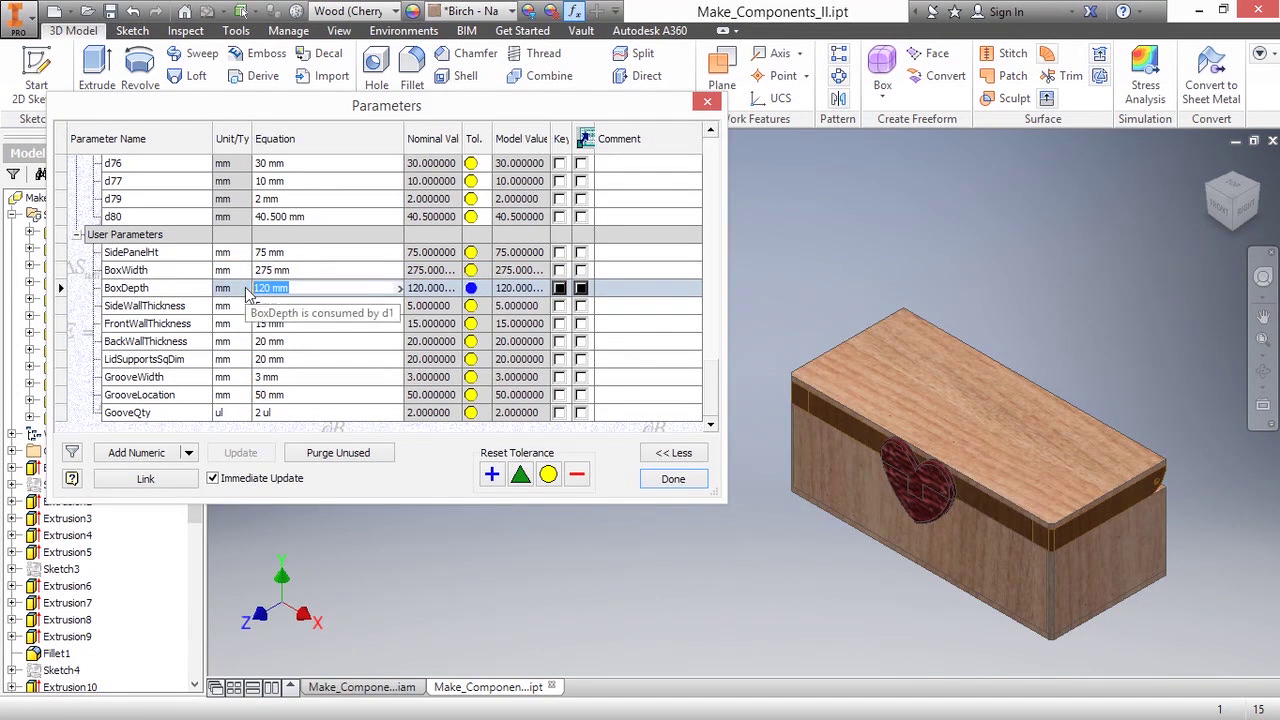
pyautogui.write('150')
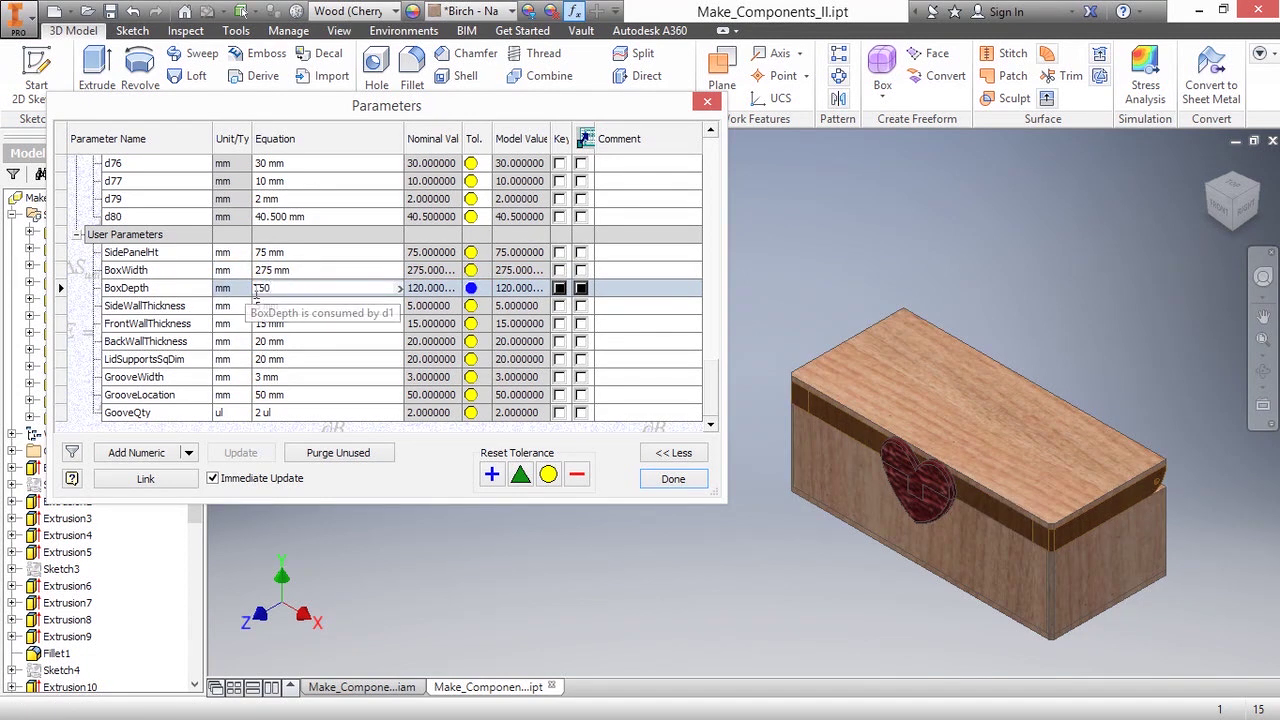
# - Set the user parameter GooveQty to 3 and finish editing the parameters
pyautogui.click(290, 412)
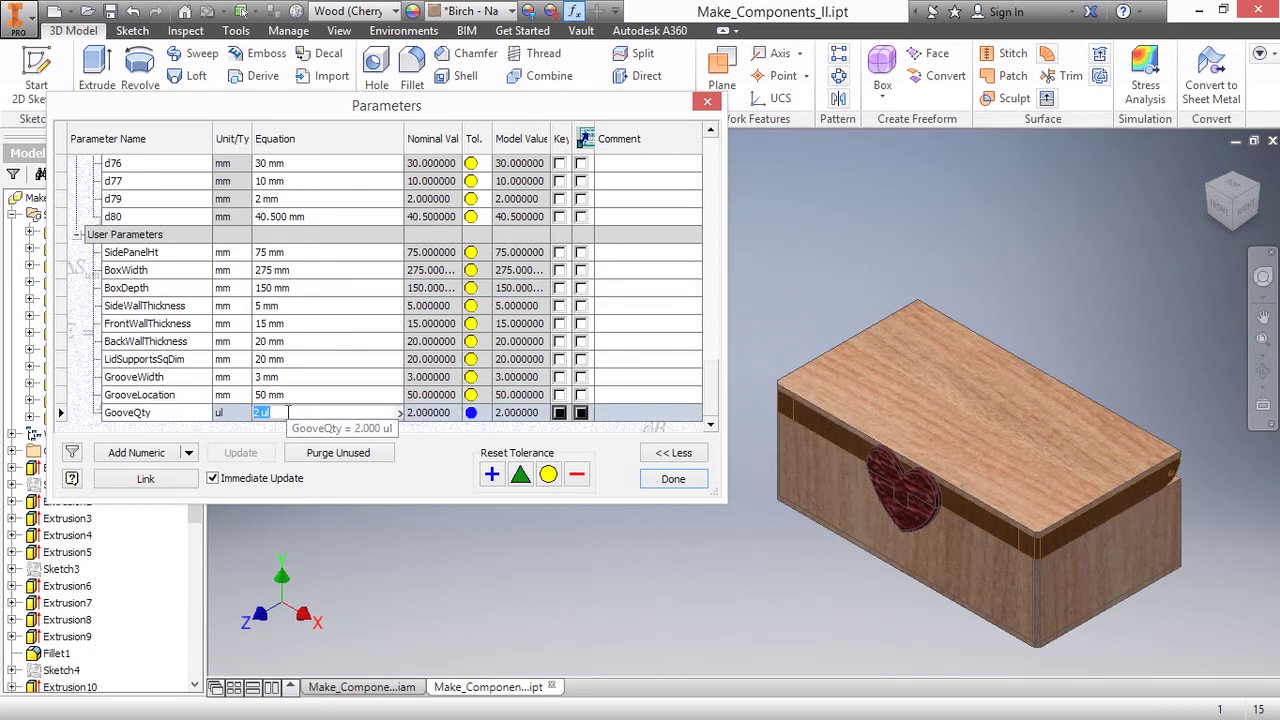
pyautogui.write('3')
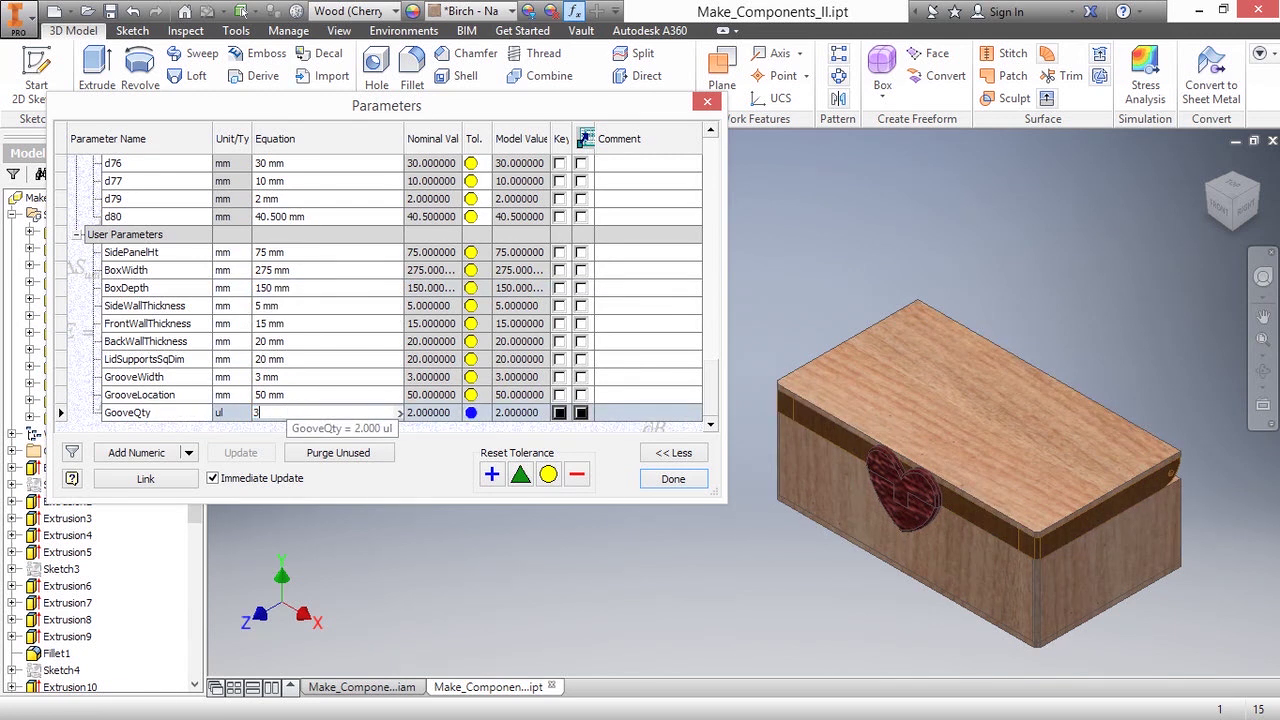
pyautogui.click(177, 415)
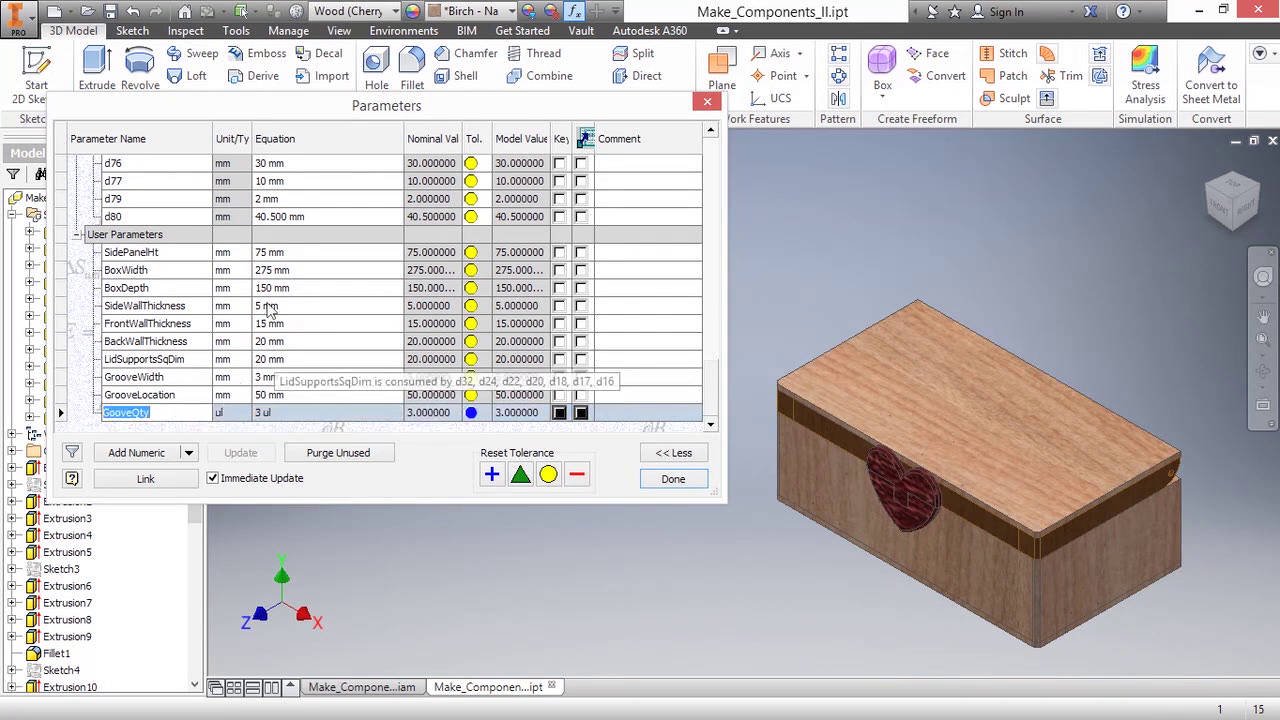
pyautogui.scroll(8, 186, 290)
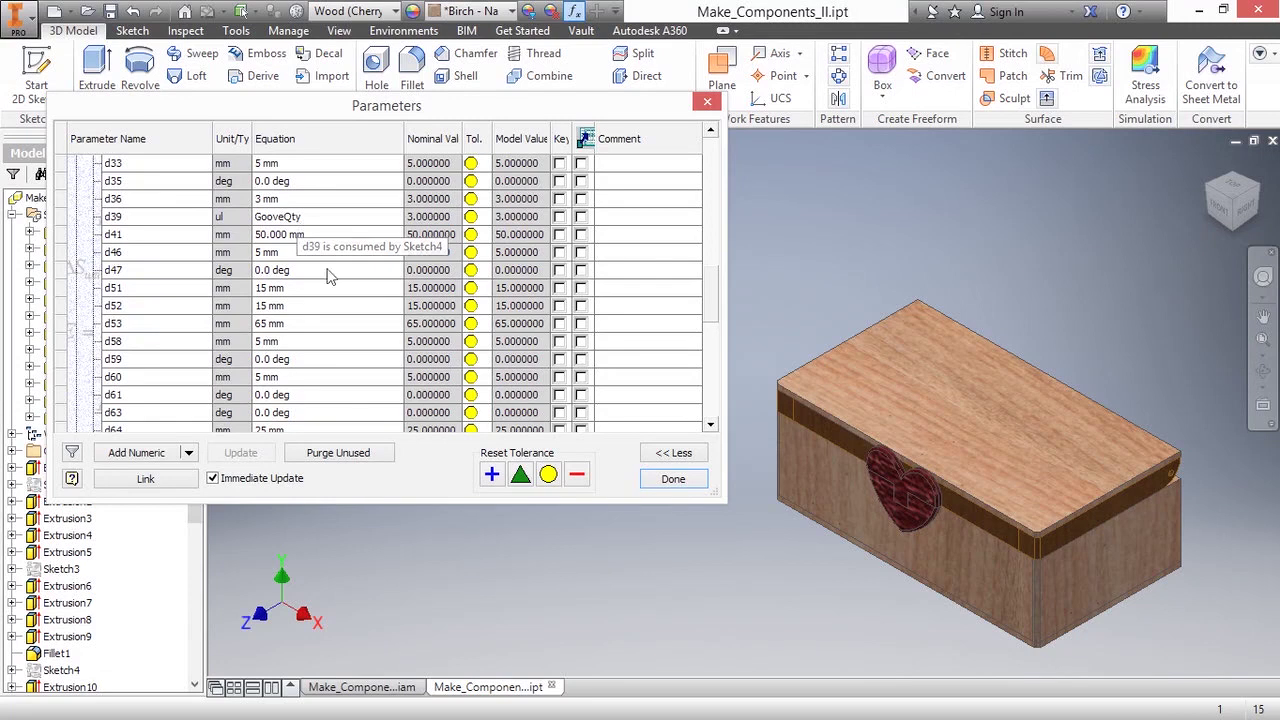
pyautogui.scroll(-8, 330, 277)
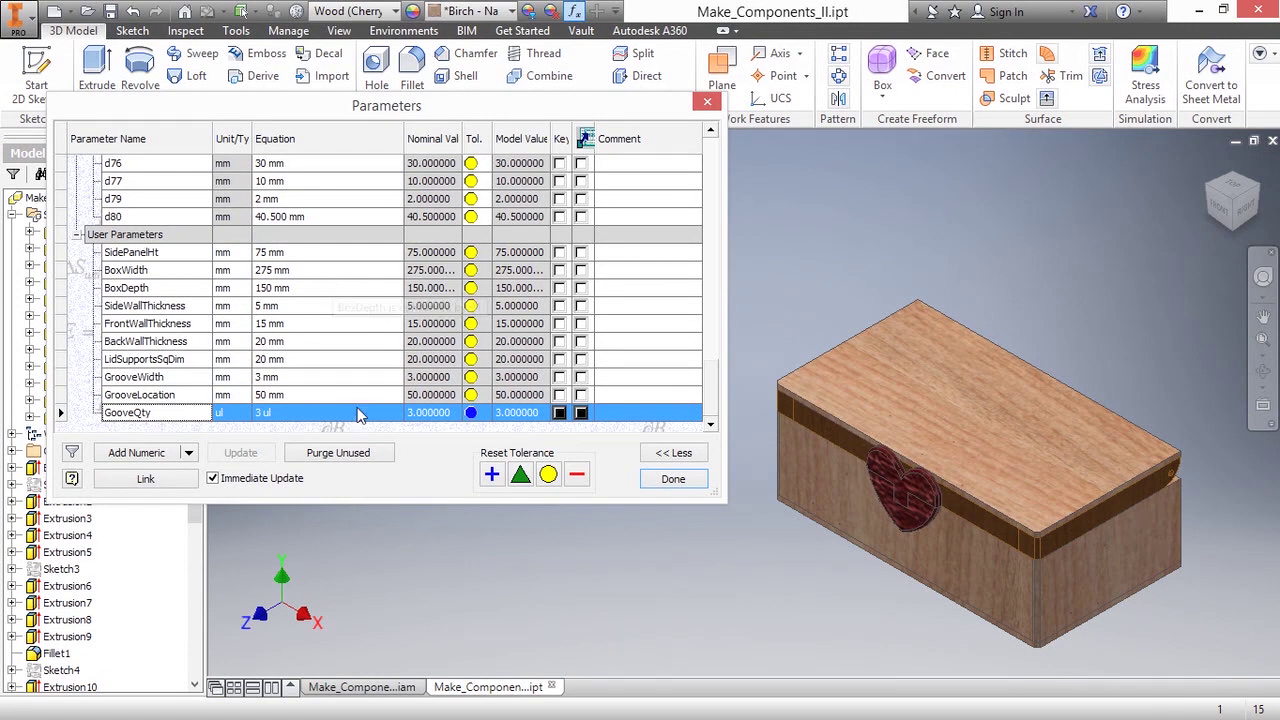
pyautogui.click(666, 478)
# - Hide the LidII solid body to expose the box interior
pyautogui.press('F2')
pyautogui.moveTo(680, 434); pyautogui.dragTo(448, 366)
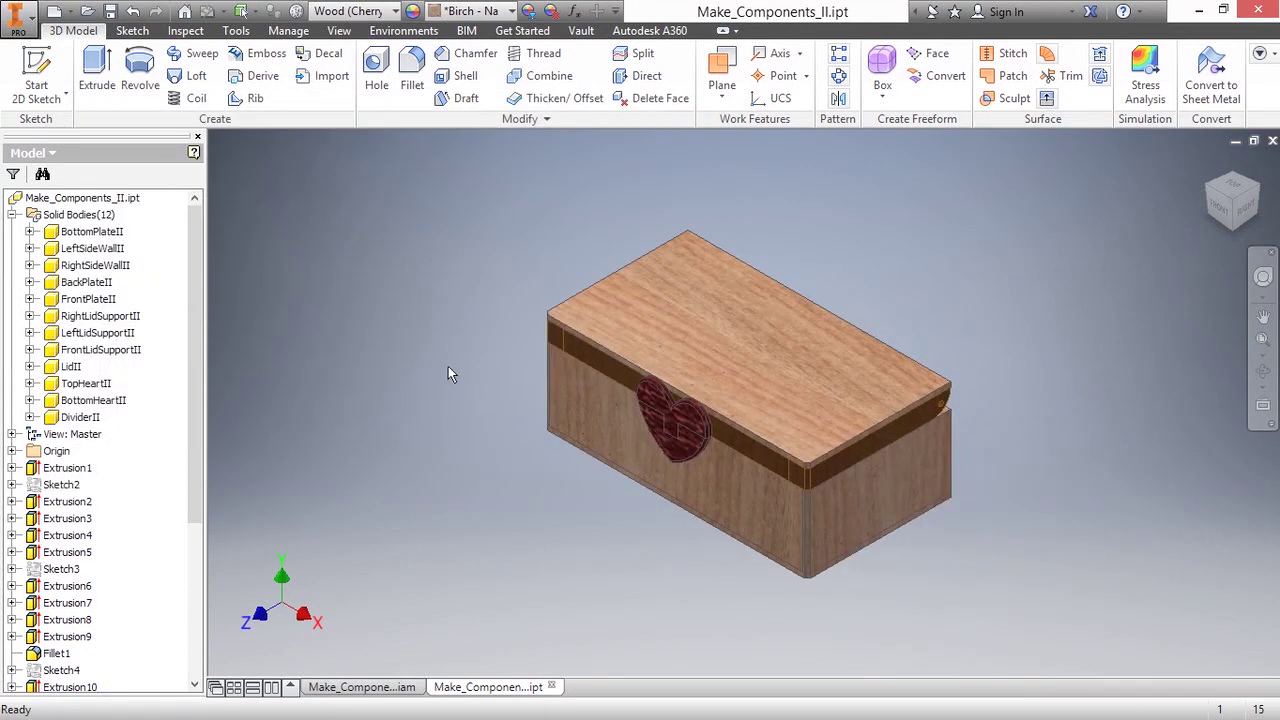
pyautogui.press('Escape')
pyautogui.rightClick(72, 367)
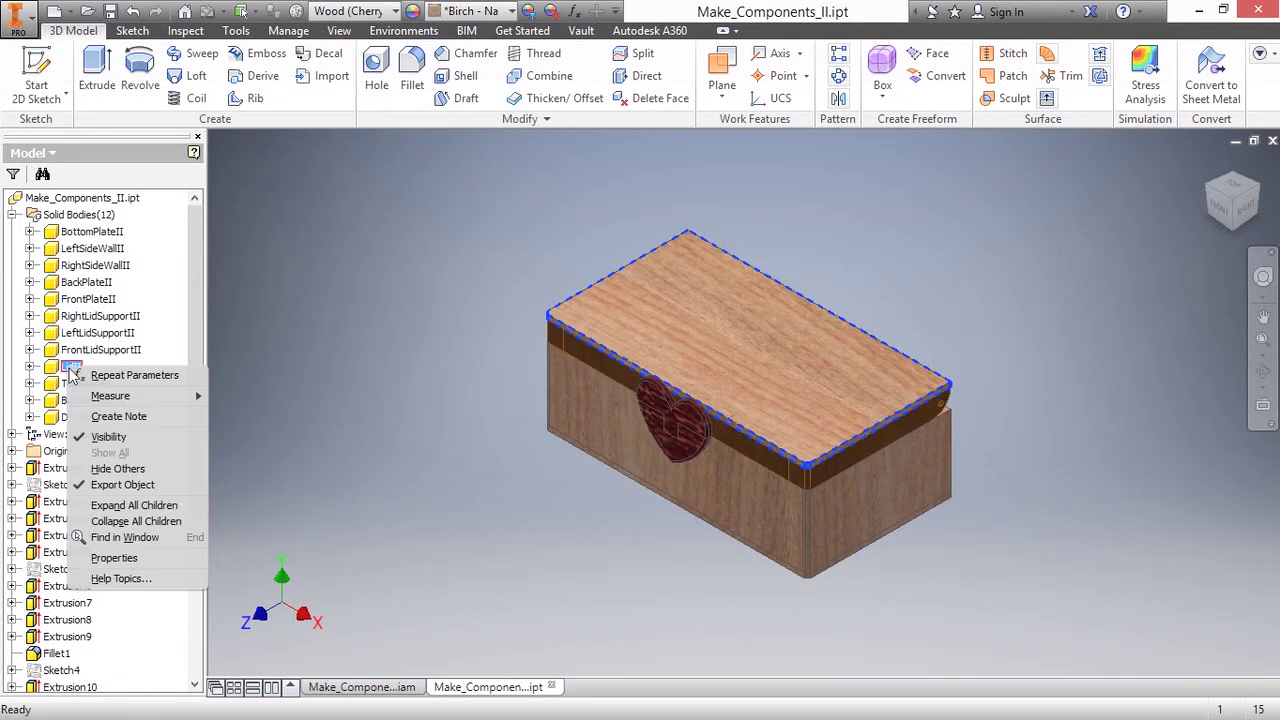
pyautogui.click(108, 437)
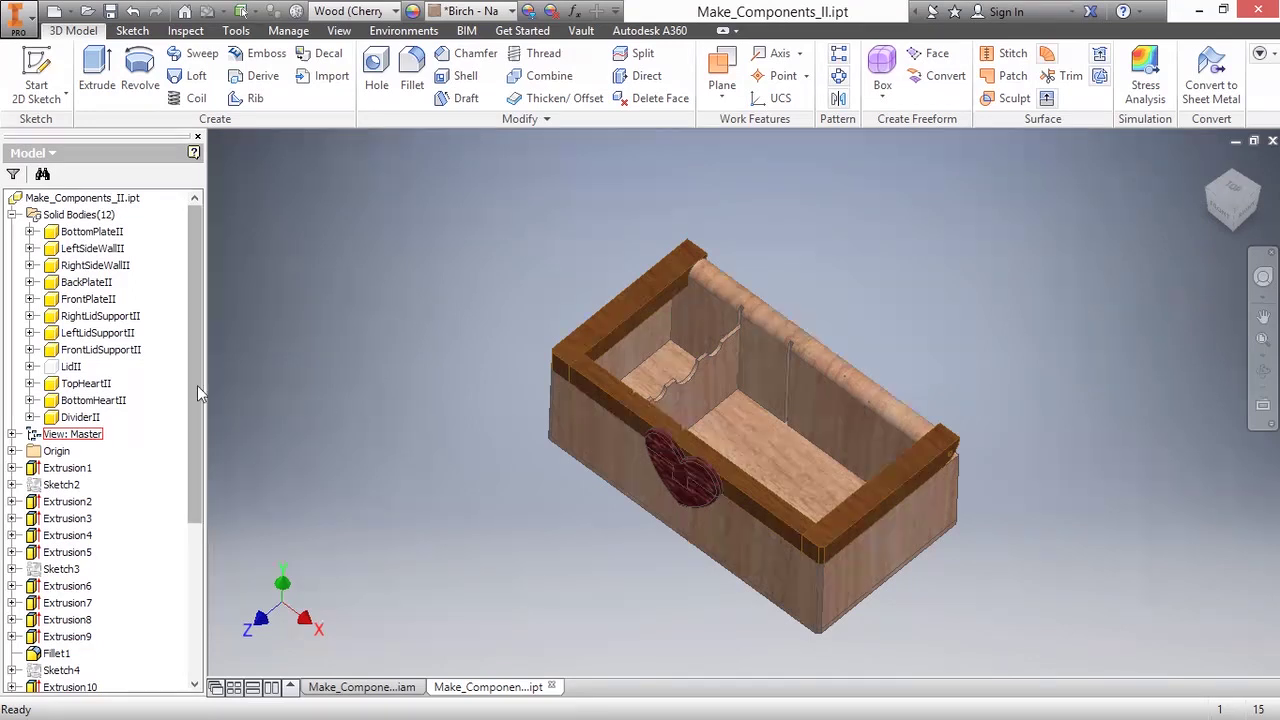
# - Edit the divider groove extrusion, Extrusion10, to include the third groove profile in the cut
pyautogui.moveTo(197, 385); pyautogui.dragTo(229, 510)
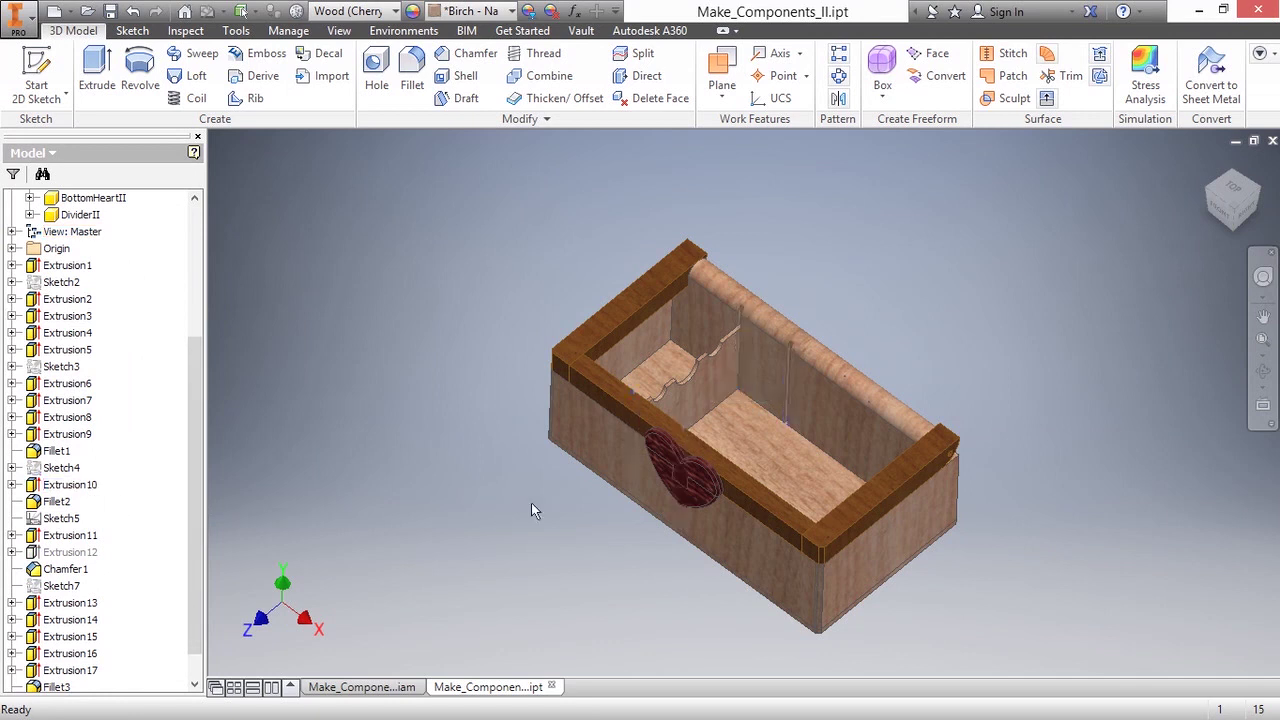
pyautogui.scroll(5, 775, 338)
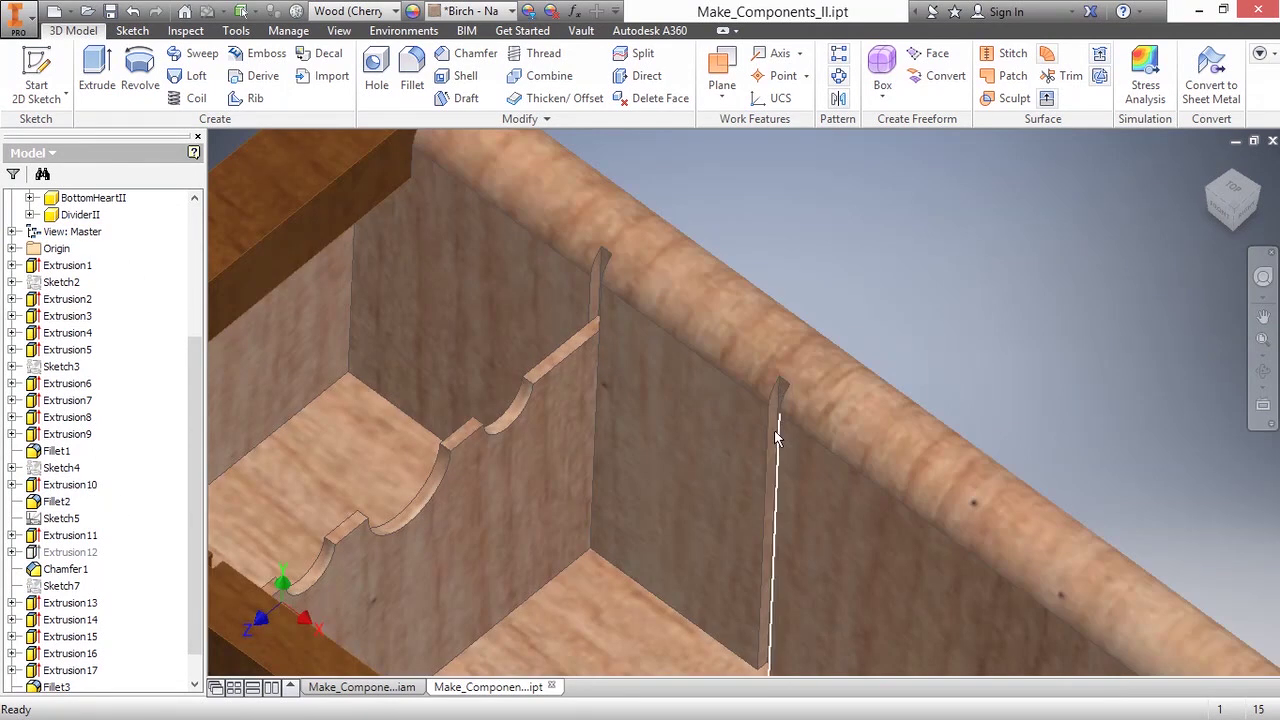
pyautogui.click(773, 437)
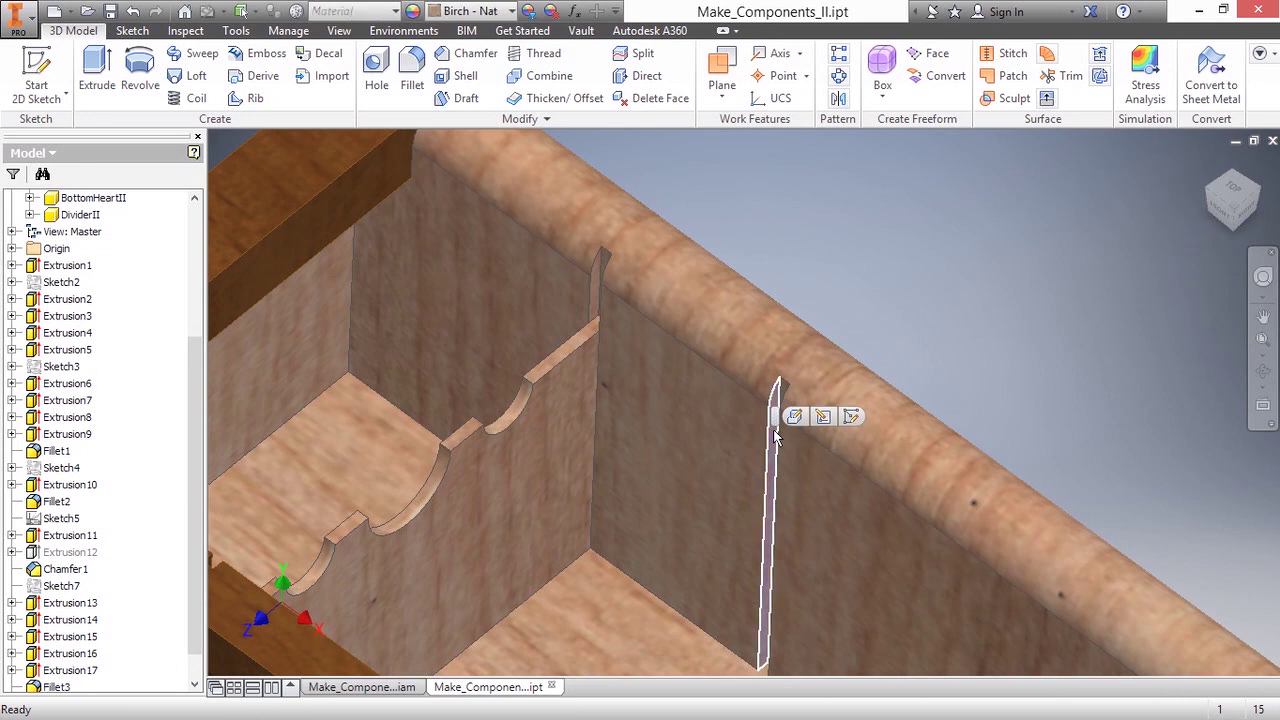
pyautogui.moveTo(775, 437)
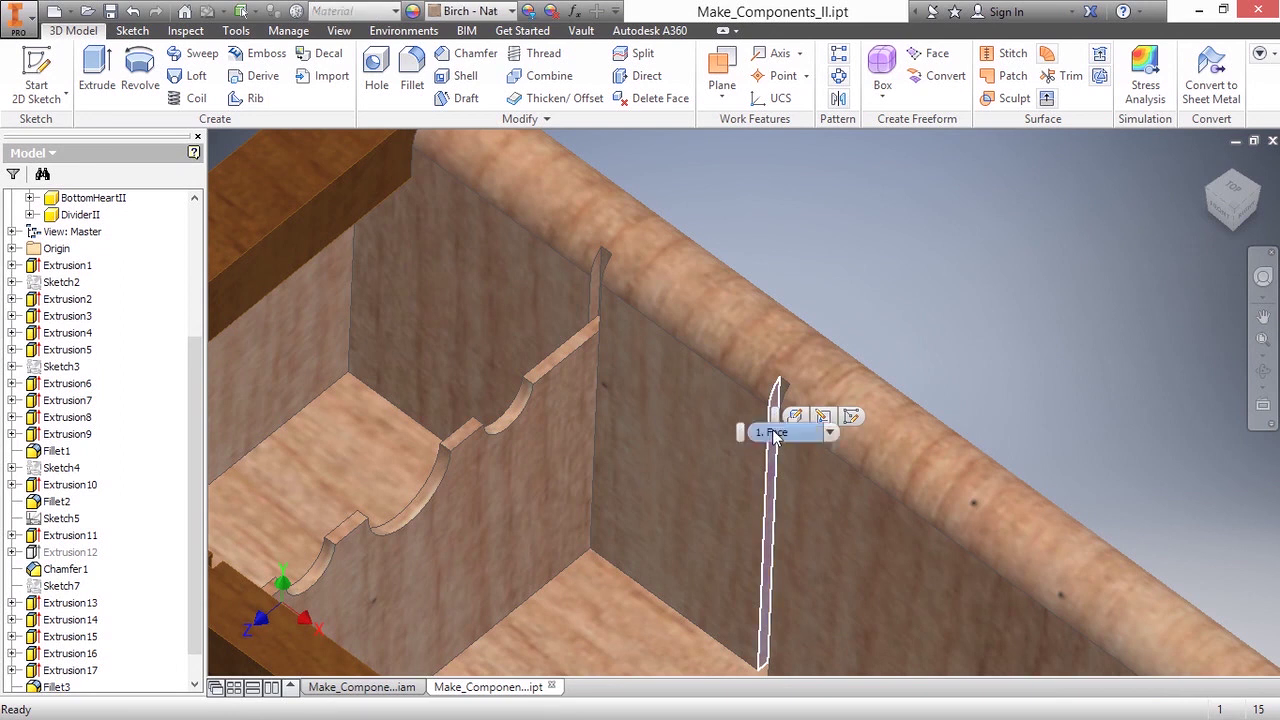
pyautogui.doubleClick(797, 425)
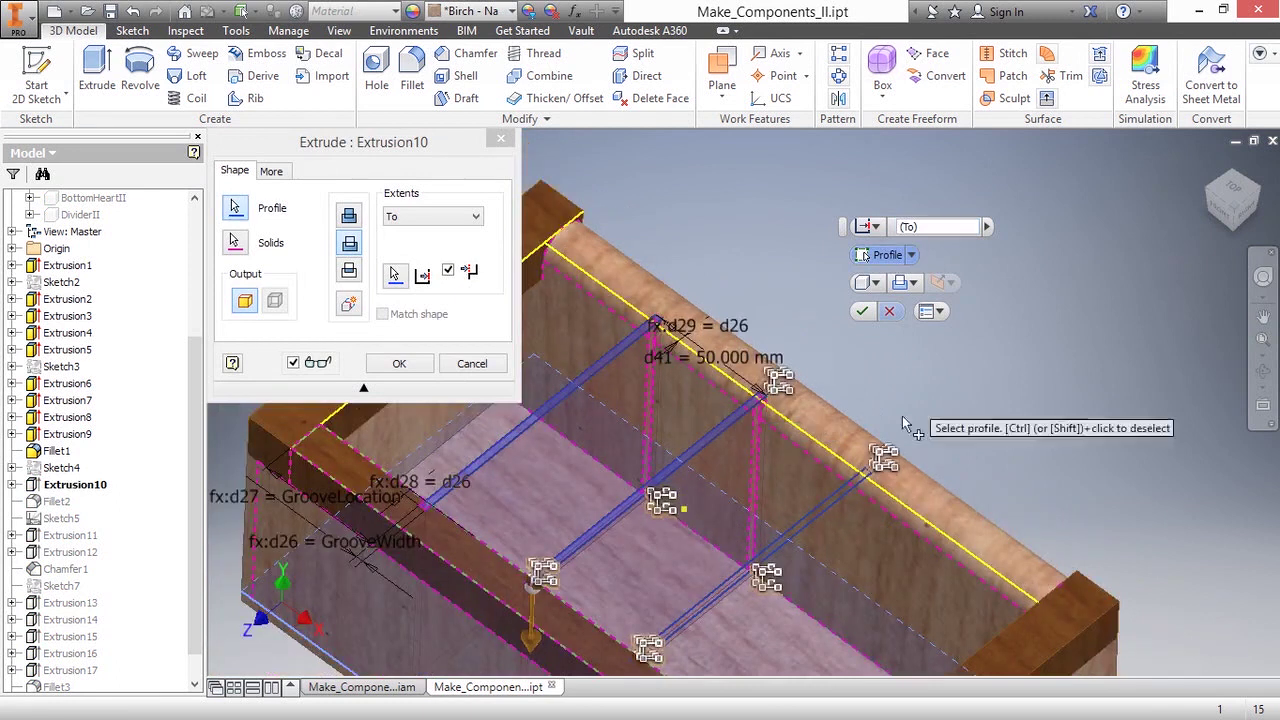
pyautogui.click(855, 489)
pyautogui.click(862, 313)
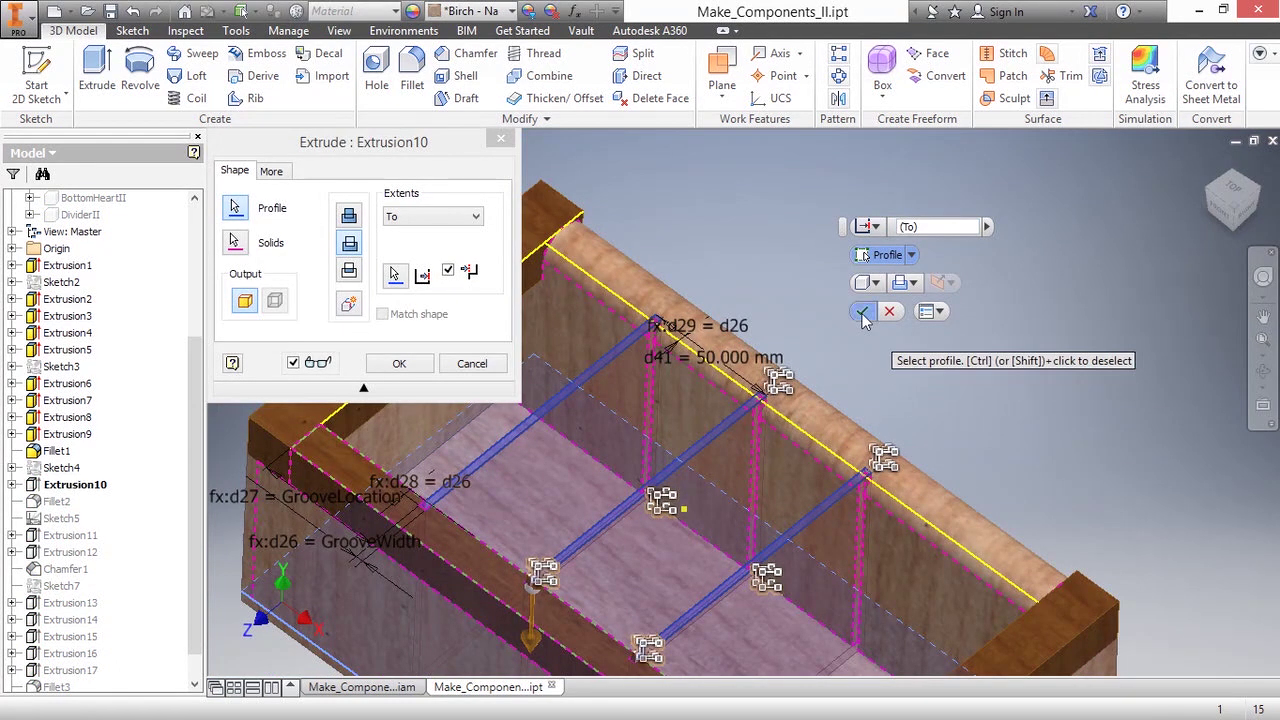
pyautogui.press('F6')
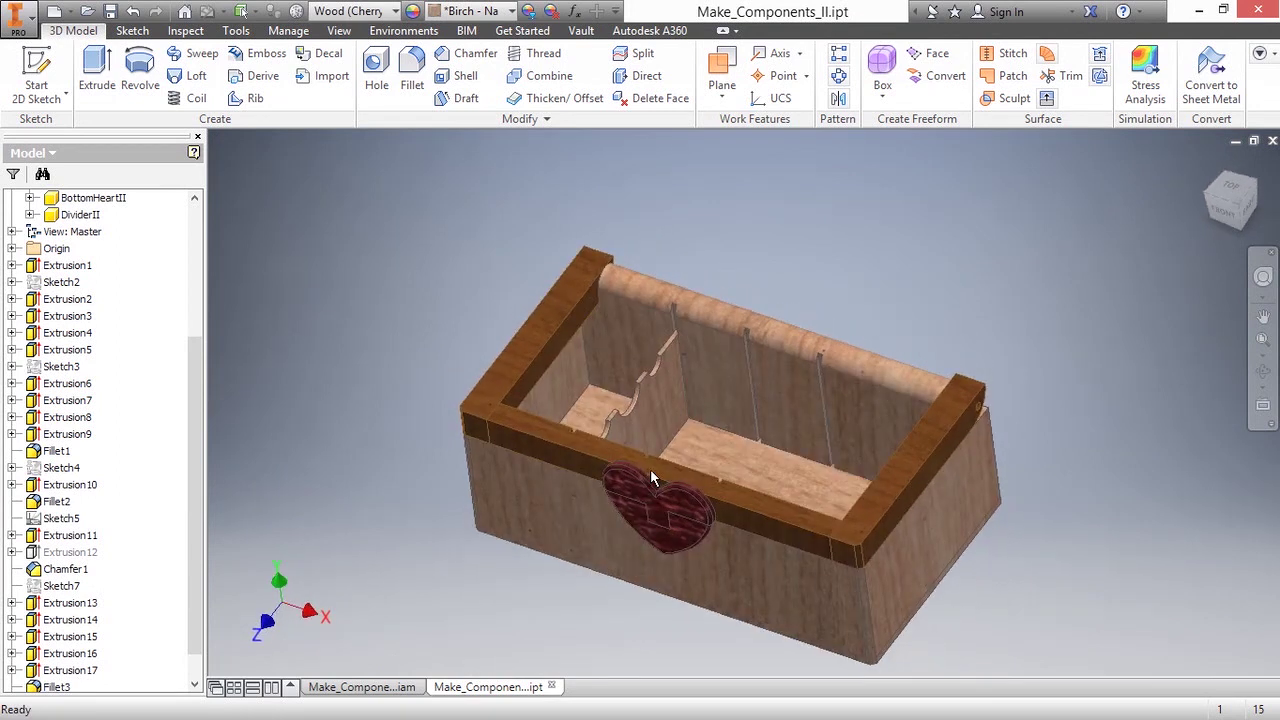
# - Update the Make_Components_II.iam assembly with the part changes and set the divider component pattern's column count to 3
pyautogui.click(390, 688)
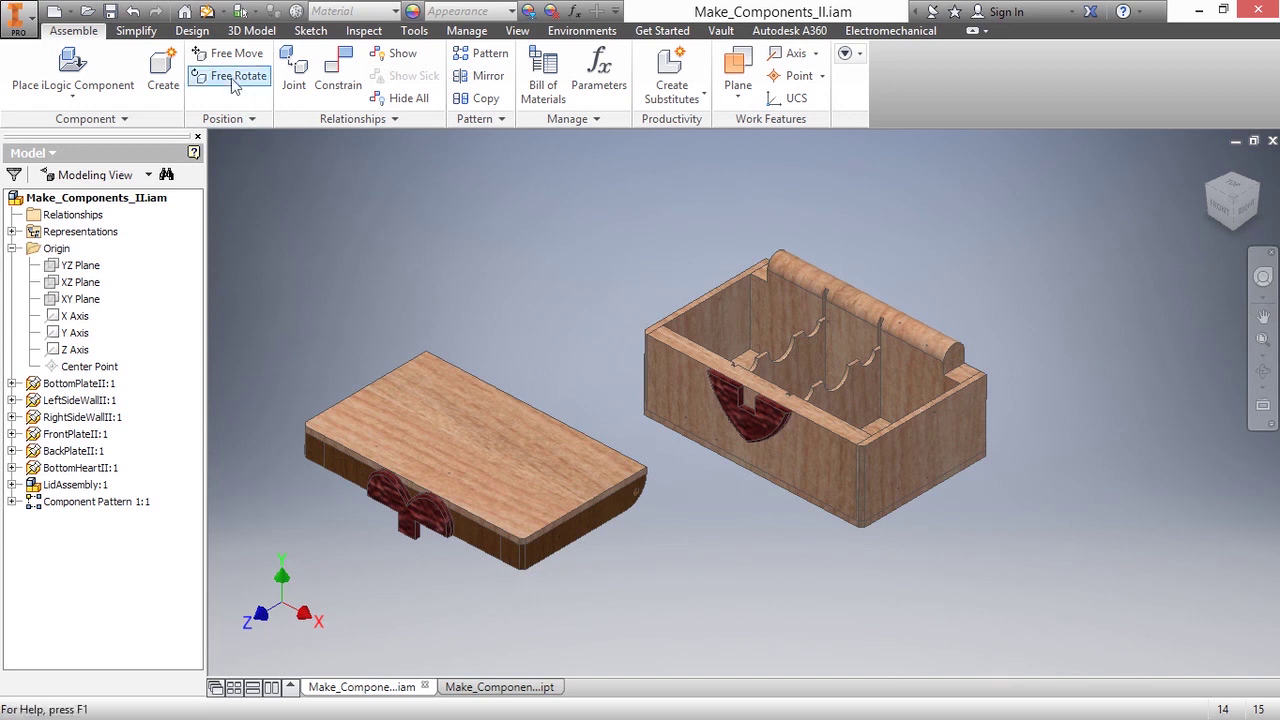
pyautogui.click(207, 12)
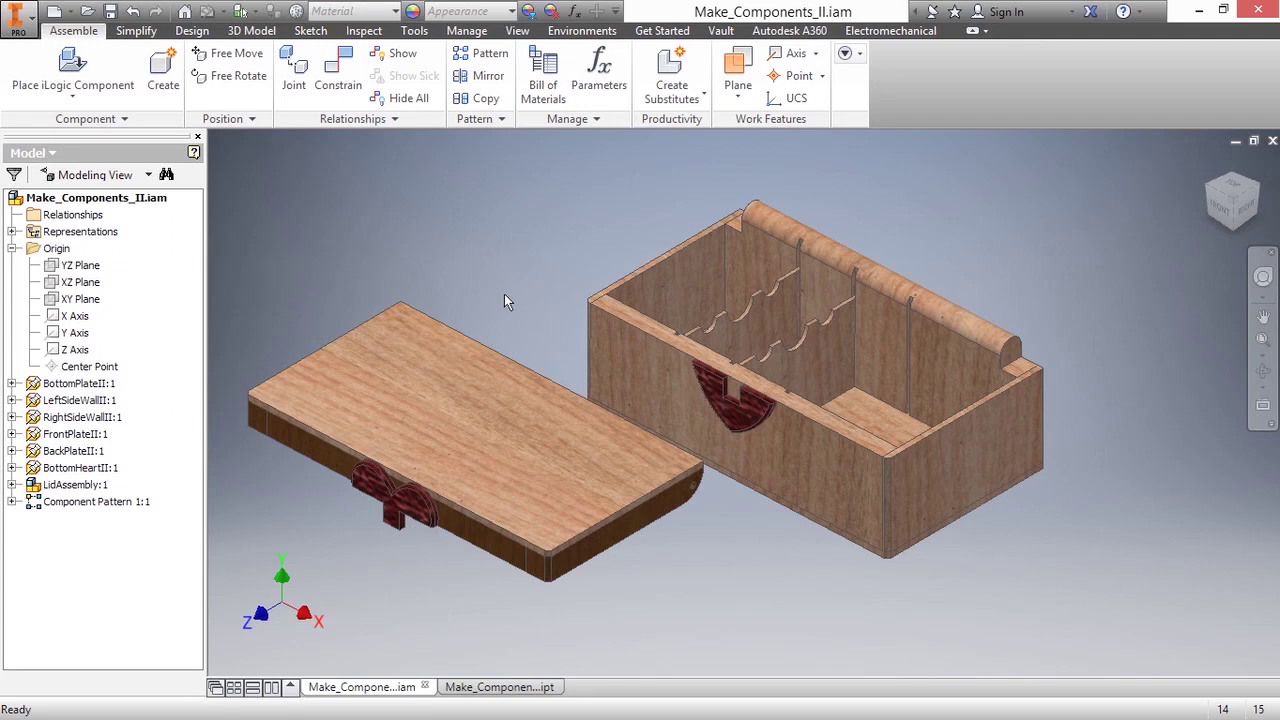
pyautogui.doubleClick(127, 503)
pyautogui.click(273, 289)
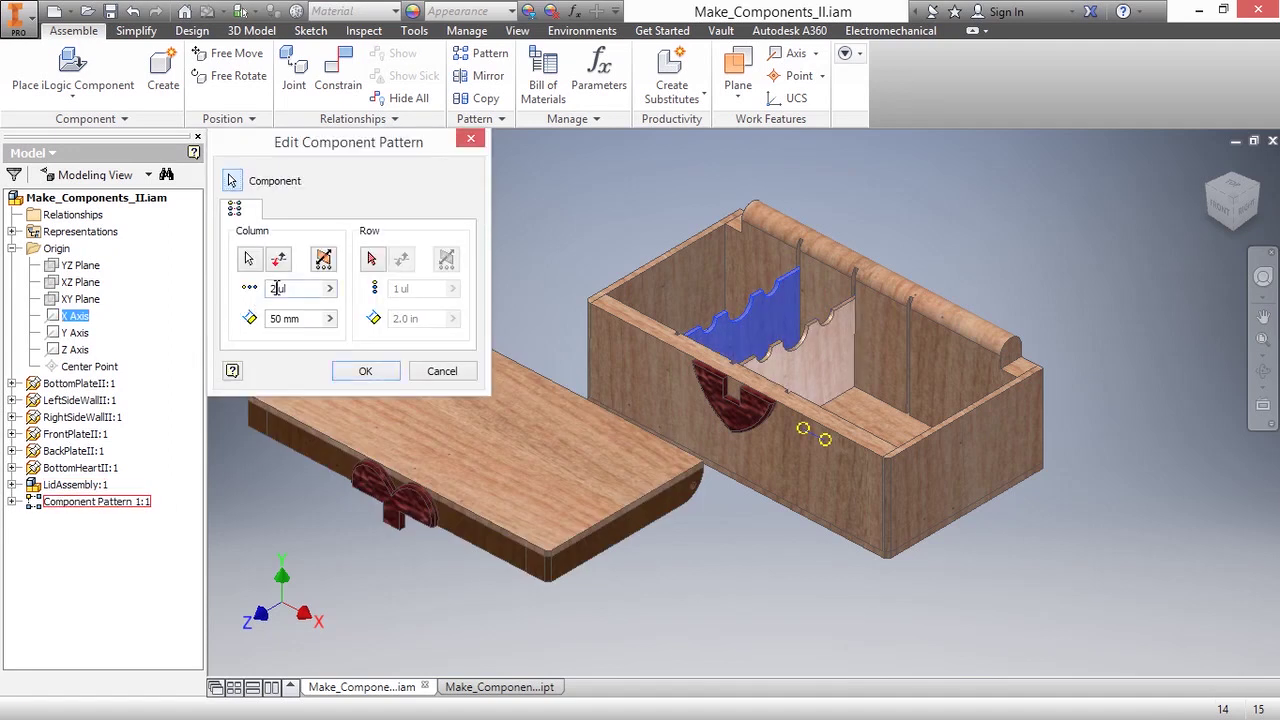
pyautogui.press('BackSpace')
pyautogui.write('3')
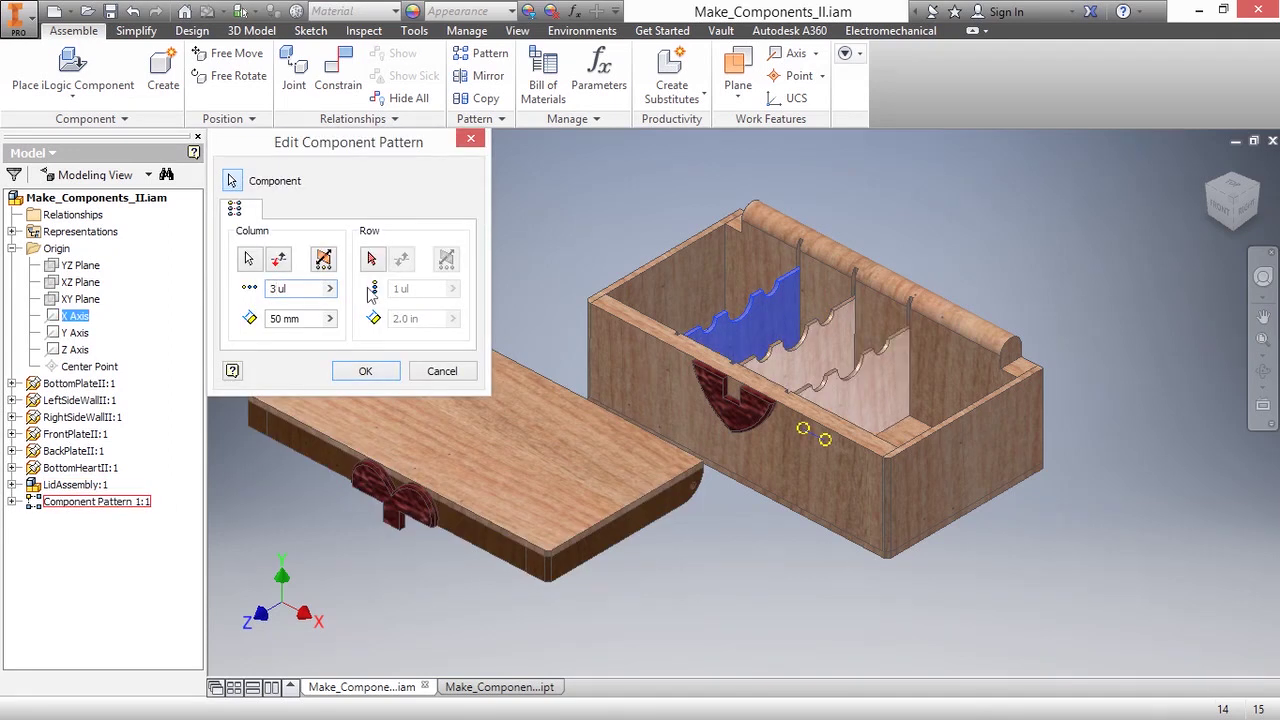
pyautogui.click(368, 372)
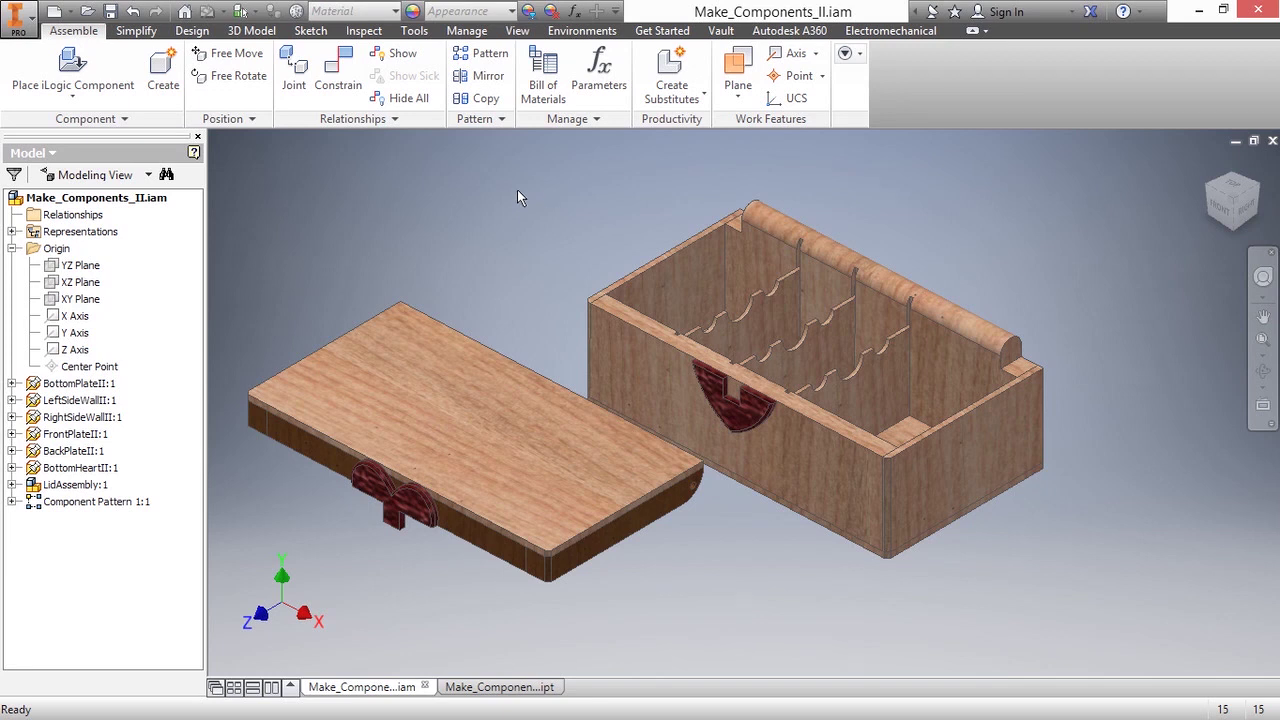
pyautogui.keyDown('shift'); pyautogui.moveTo(532, 250); pyautogui.dragTo(755, 415, button='middle'); pyautogui.keyUp('shift')
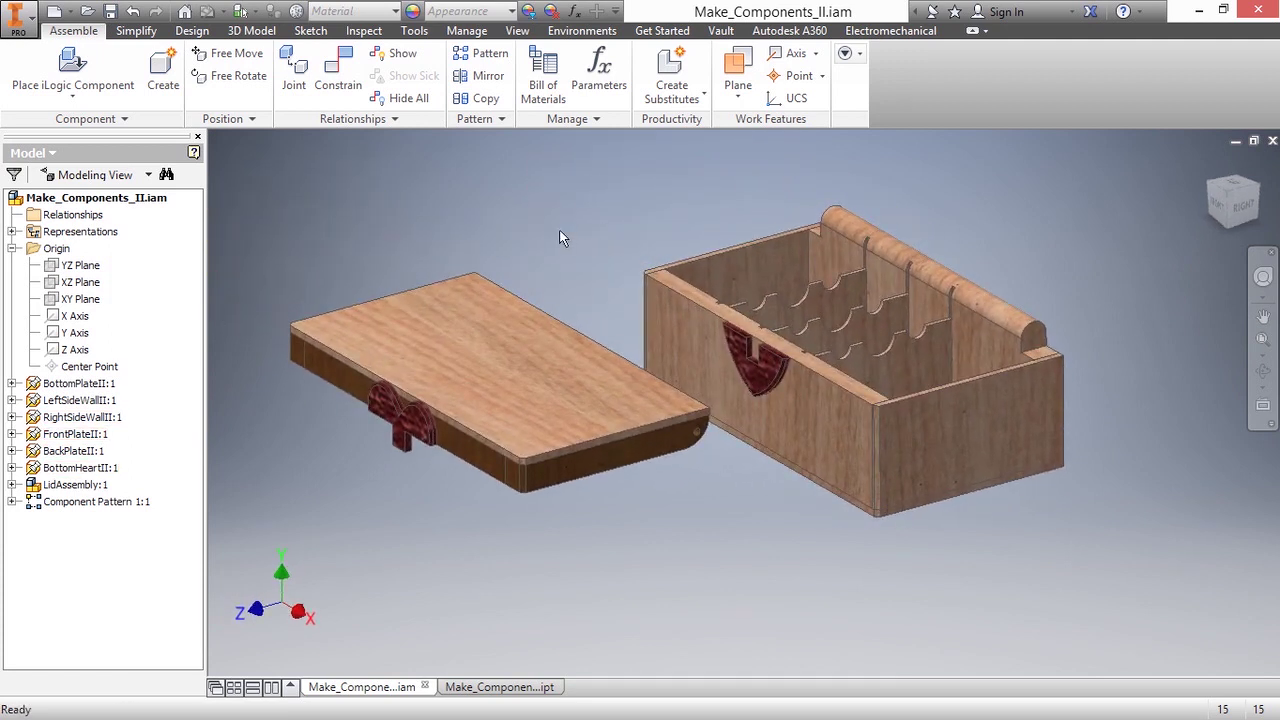